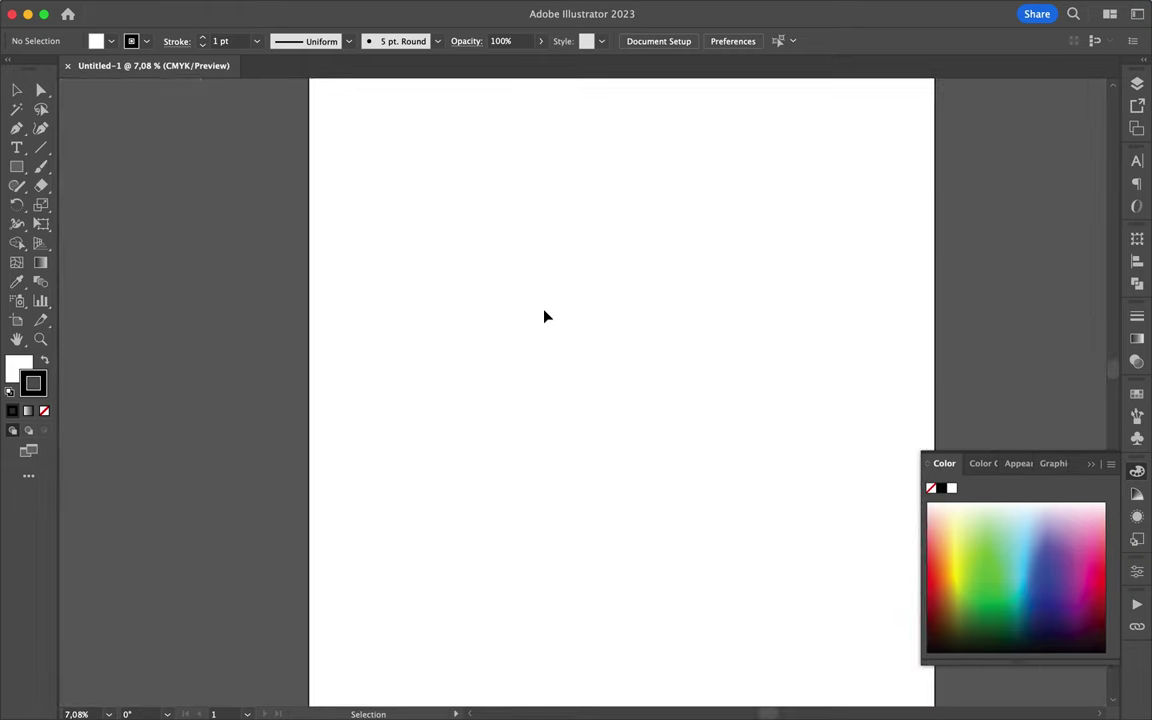
Give the square a CMYK Yellow fill with no stroke and duplicate it directly above.
left_click(93, 41)
key("slash")
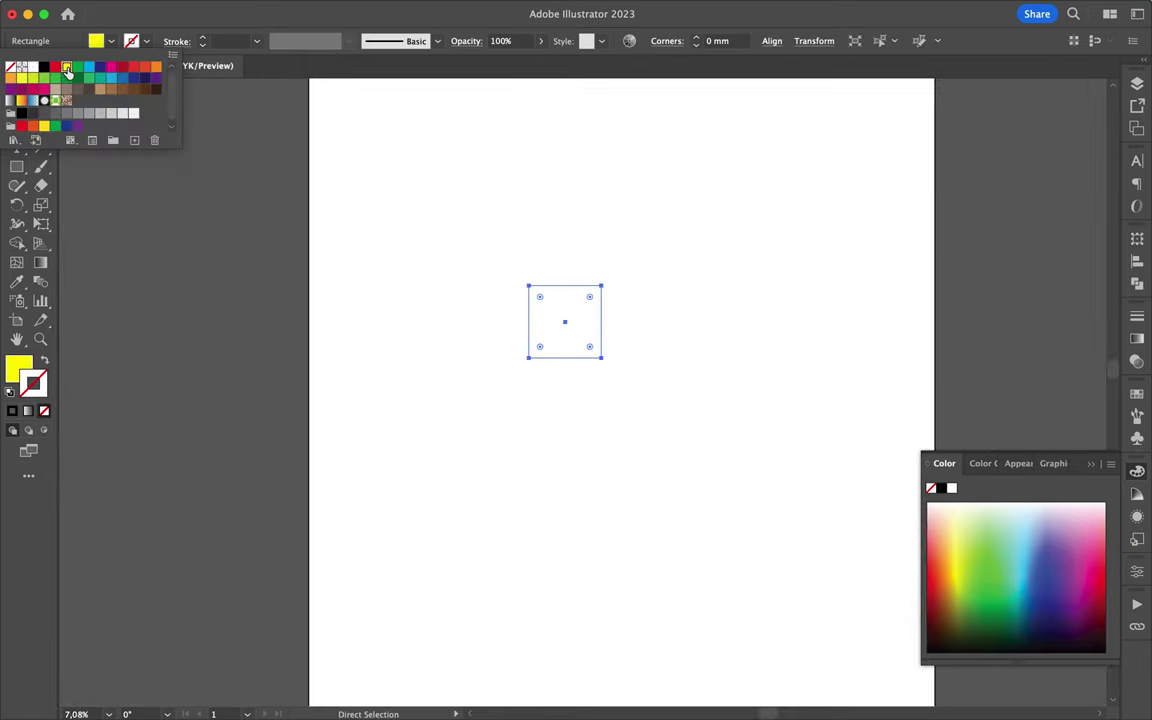
left_click(67, 72)
left_click_drag(571, 321, 574, 232)
In Outline view, snap the top face's corner onto the cube edge using Direct Selection.
key("a")
key("super+y")
scroll(610, 260, "up", 3)
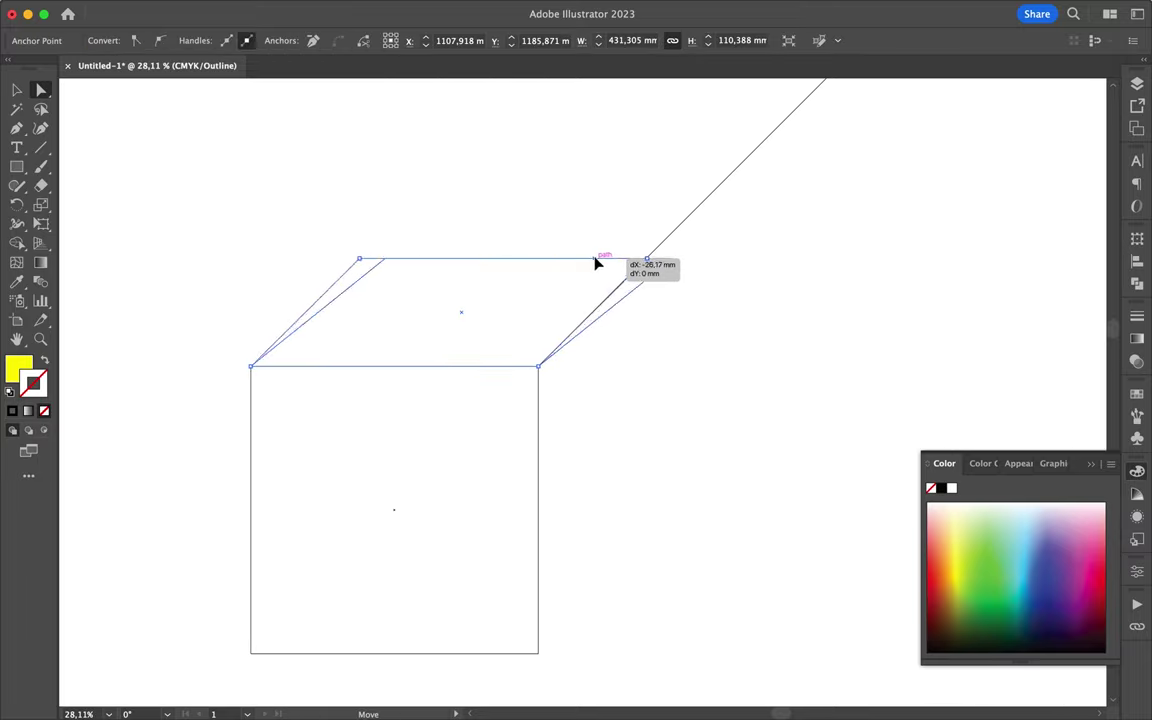
scroll(568, 283, "up", 5)
Move the side face against the cube and snap a corner onto the neighbouring edge.
scroll(760, 344, "up", 3)
left_click_drag(760, 344, 751, 340)
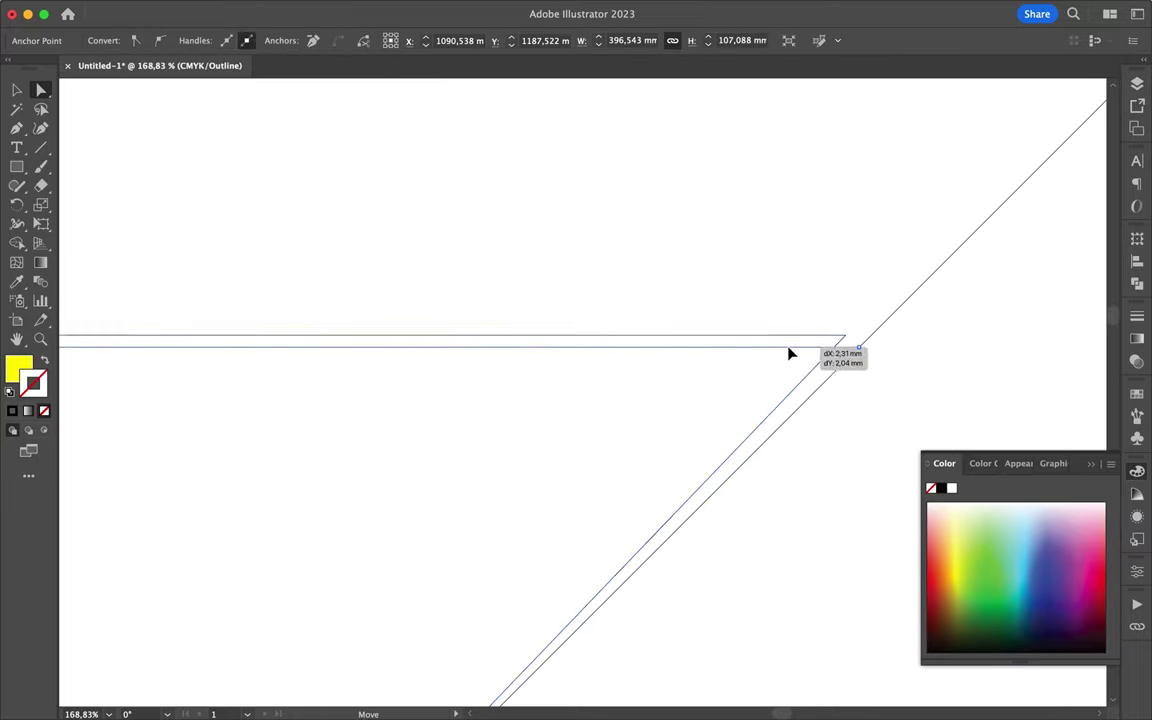
left_click(789, 353)
scroll(789, 340, "down", 9)
left_click_drag(802, 388, 792, 375)
scroll(792, 375, "up", 8)
Select the face path and check that the cube's corners meet exactly.
scroll(770, 350, "up", 2)
left_click_drag(763, 188, 762, 186)
scroll(810, 215, "down", 8)
key("v")
left_click(779, 206)
scroll(781, 211, "up", 8)
scroll(779, 210, "up", 5)
scroll(777, 207, "up", 5)
scroll(714, 259, "up", 5)
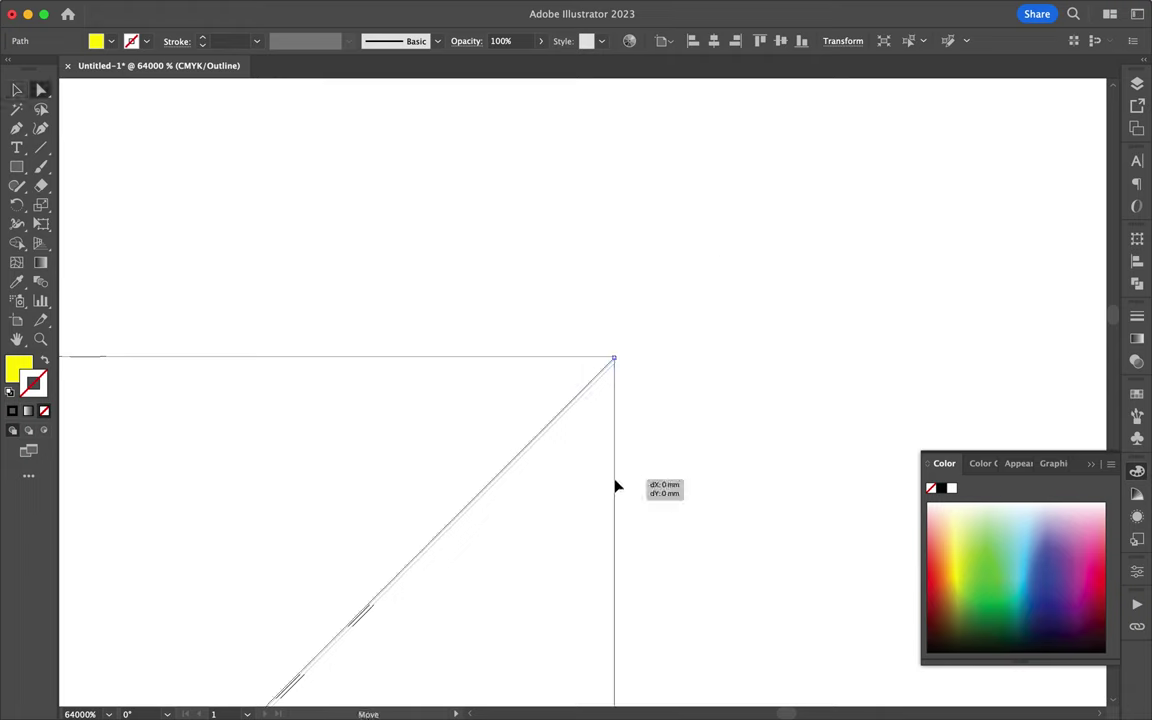
left_click(615, 486)
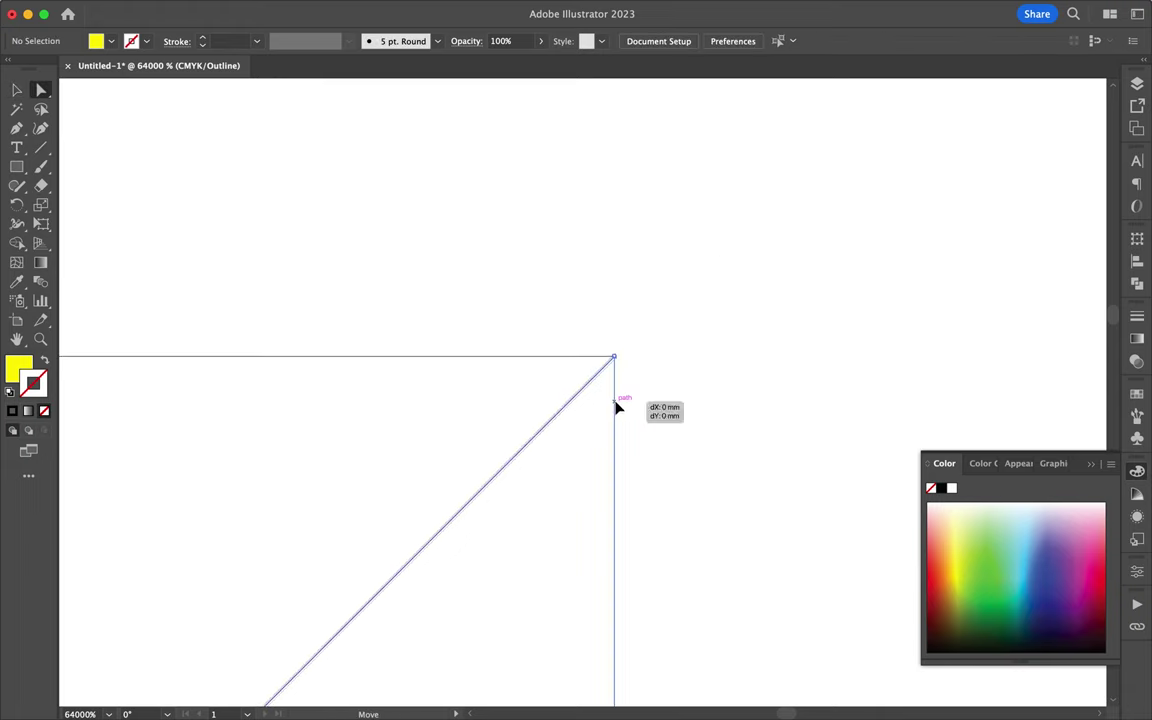
Return to full-colour preview and colour the cube's right side face magenta.
key("super+0")
key("super+y")
left_click(577, 318)
left_click(110, 67)
Colour the cube's top face CMYK Blue.
left_click(558, 296)
left_click(111, 41)
left_click(100, 72)
Duplicate the cube and place the copy beside the first.
scroll(617, 244, "up", 3)
left_click_drag(419, 249, 650, 463)
mouse_move(507, 360)
left_mouse_down()
mouse_move(674, 347)
mouse_move(648, 275)
left_mouse_up()
scroll(737, 338, "down", 2)
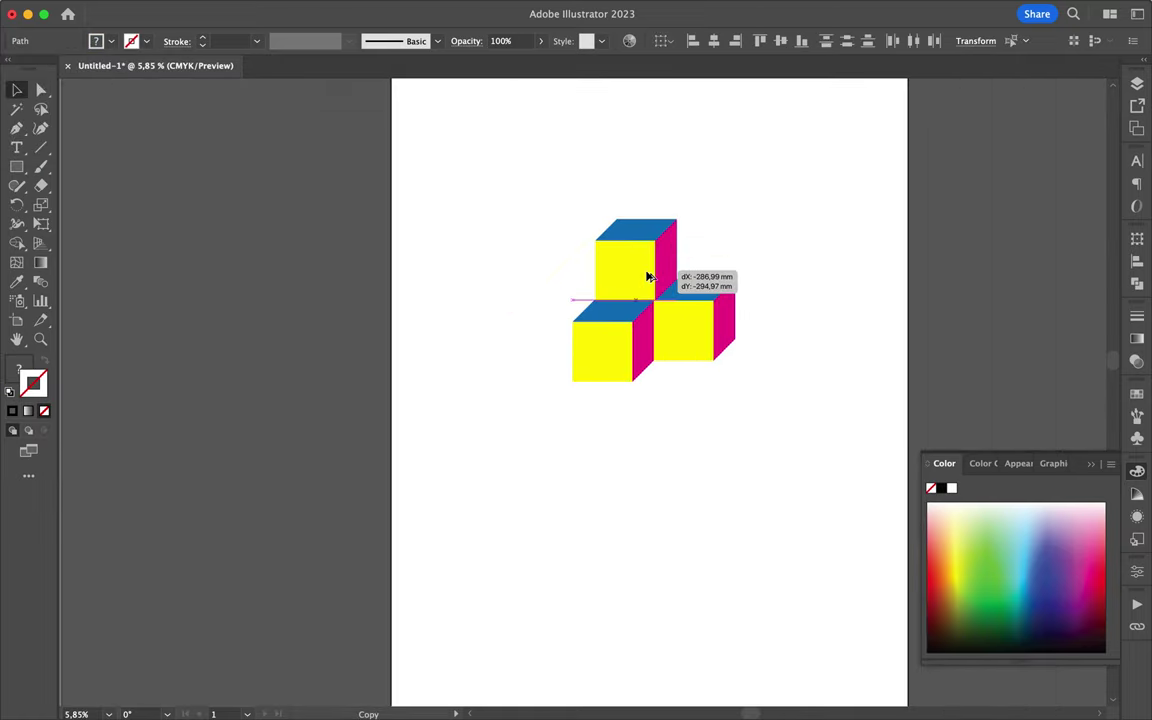
scroll(648, 275, "up", 10)
Nudge the cubes so their edges meet exactly in a tight three-cube stack.
key("v")
scroll(755, 338, "down", 3)
scroll(666, 86, "up", 2)
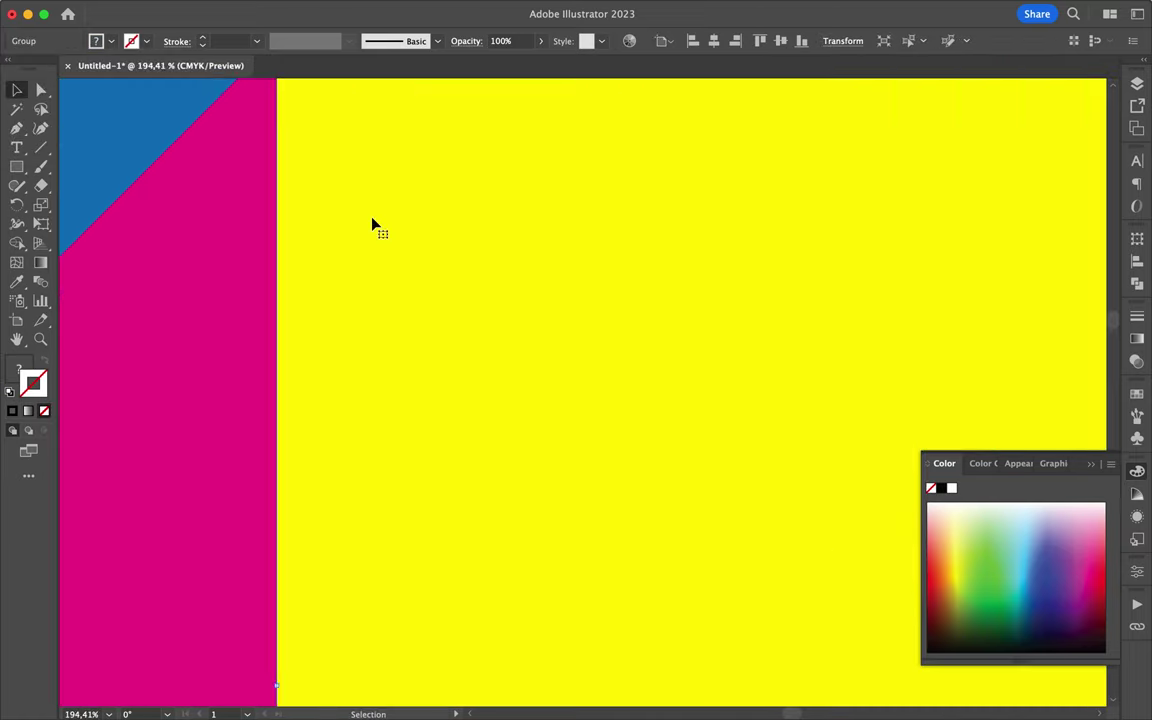
scroll(335, 190, "down", 2)
mouse_move(373, 226)
left_mouse_down()
mouse_move(334, 185)
mouse_move(347, 240)
left_mouse_up()
scroll(335, 190, "up", 2)
scroll(206, 216, "down", 3)
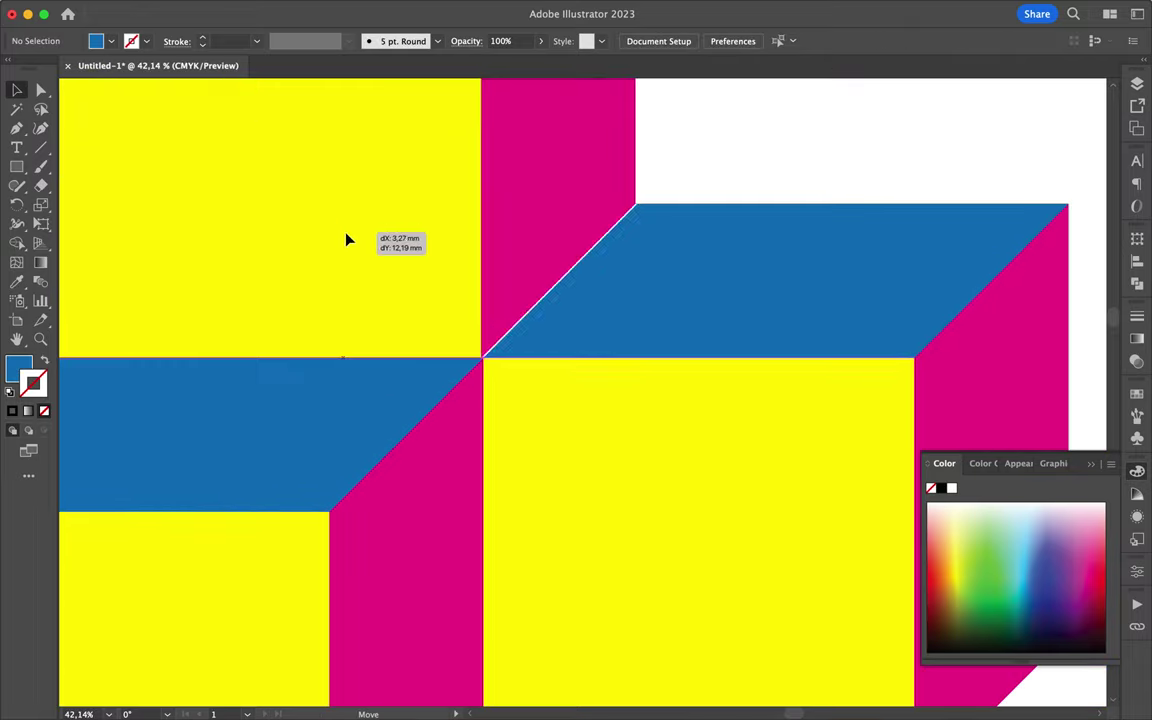
scroll(643, 267, "up", 5)
scroll(393, 352, "up", 3)
left_click_drag(393, 352, 437, 183)
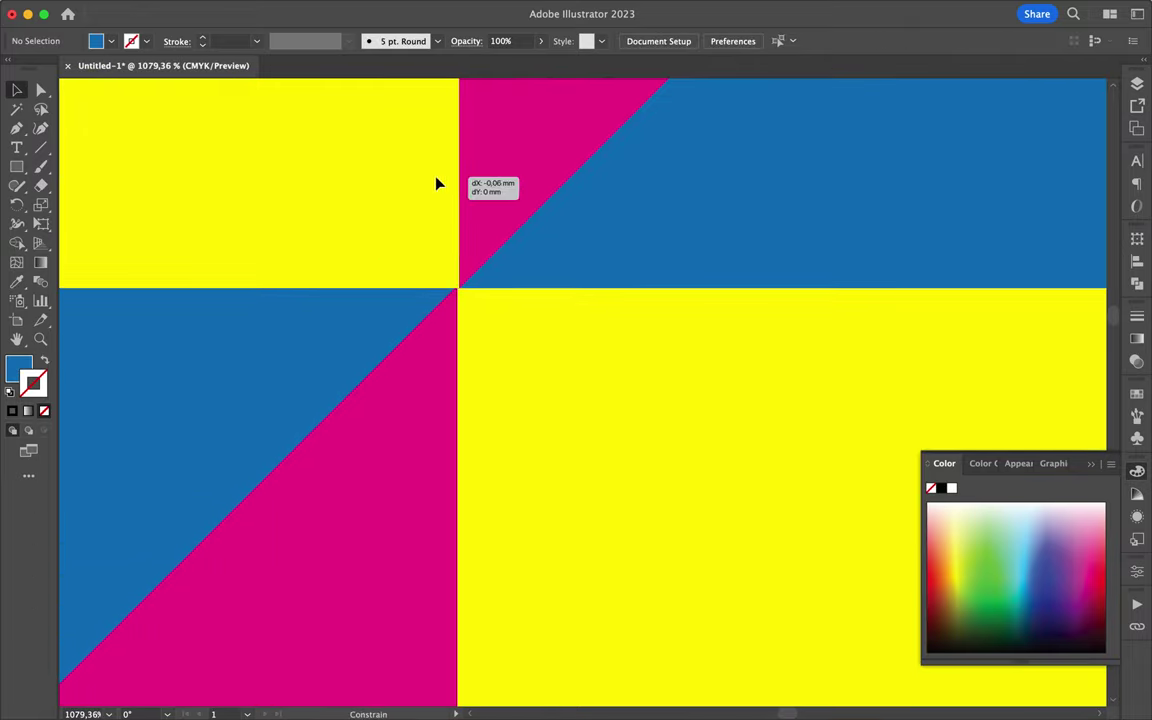
scroll(607, 204, "down", 3)
scroll(607, 204, "down", 10)
scroll(715, 260, "down", 5)
Select all three cubes together and bring up Finder.
left_click(614, 249)
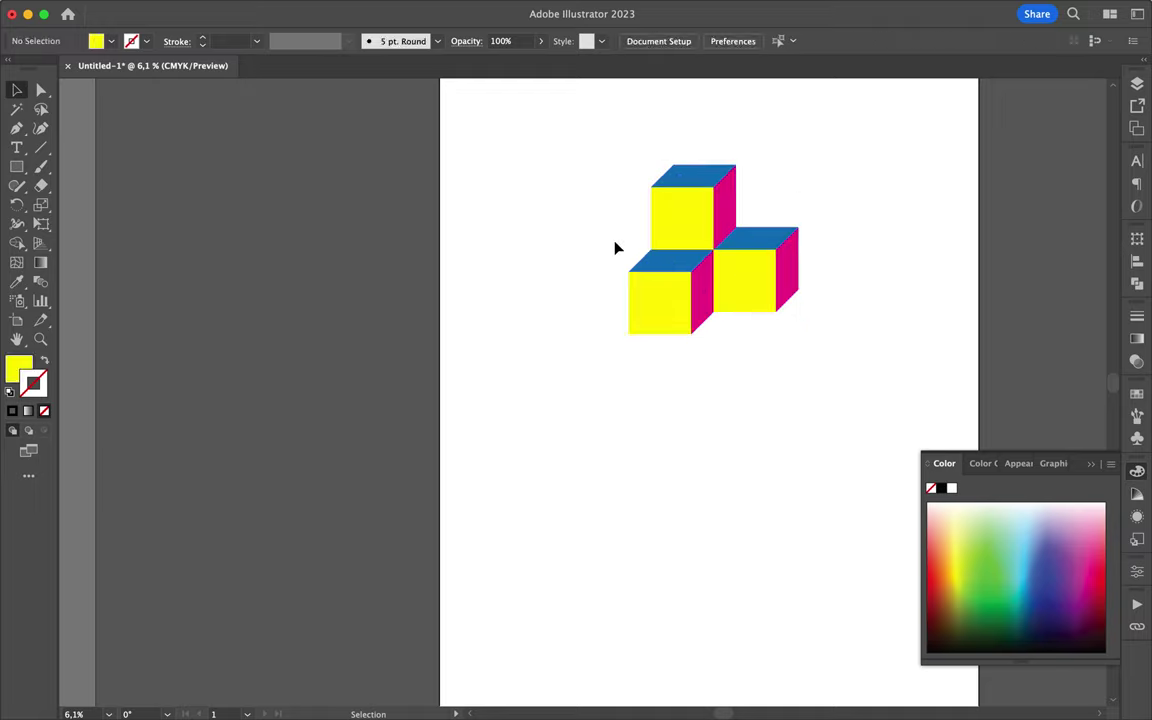
left_click_drag(614, 249, 755, 284)
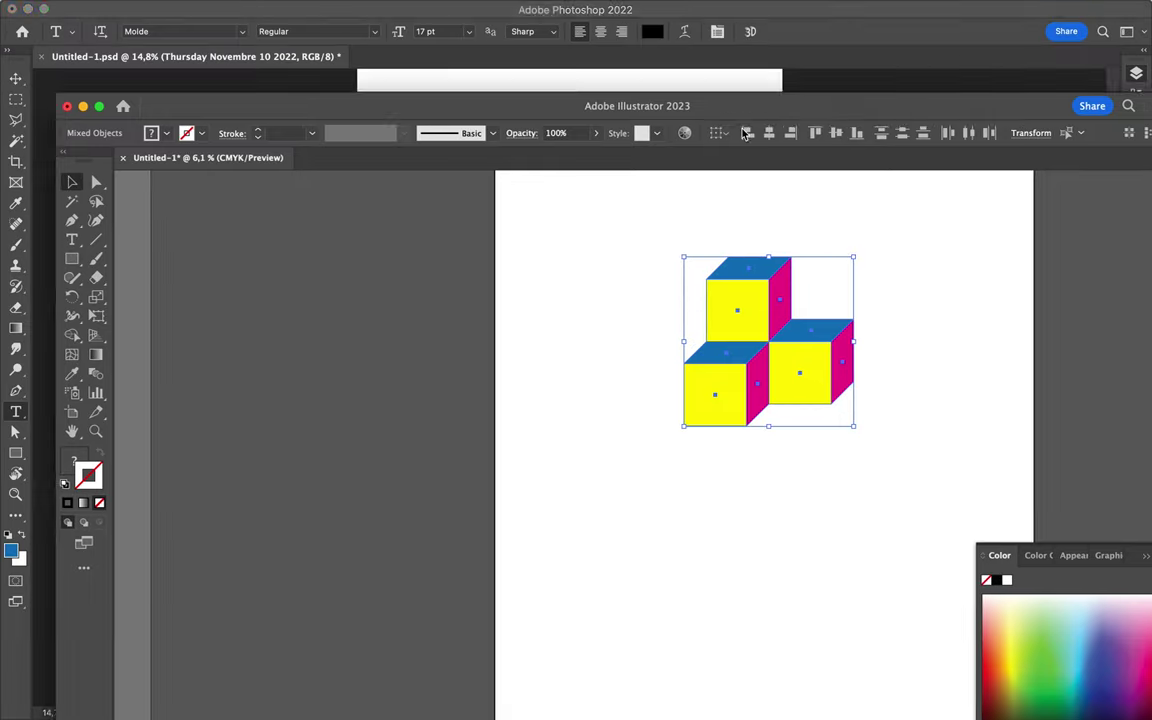
left_click(458, 690)
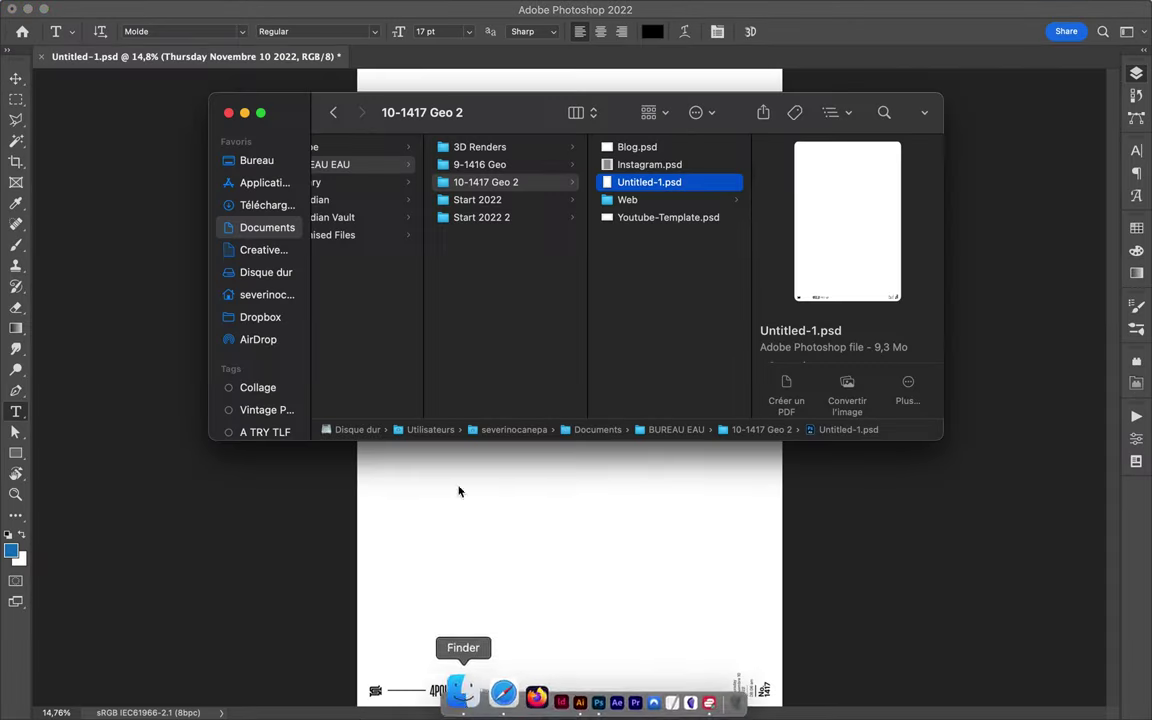
Open Untitled-1.psd and copy the checkerboard layer down over the page.
left_click(476, 162)
double_click(660, 181)
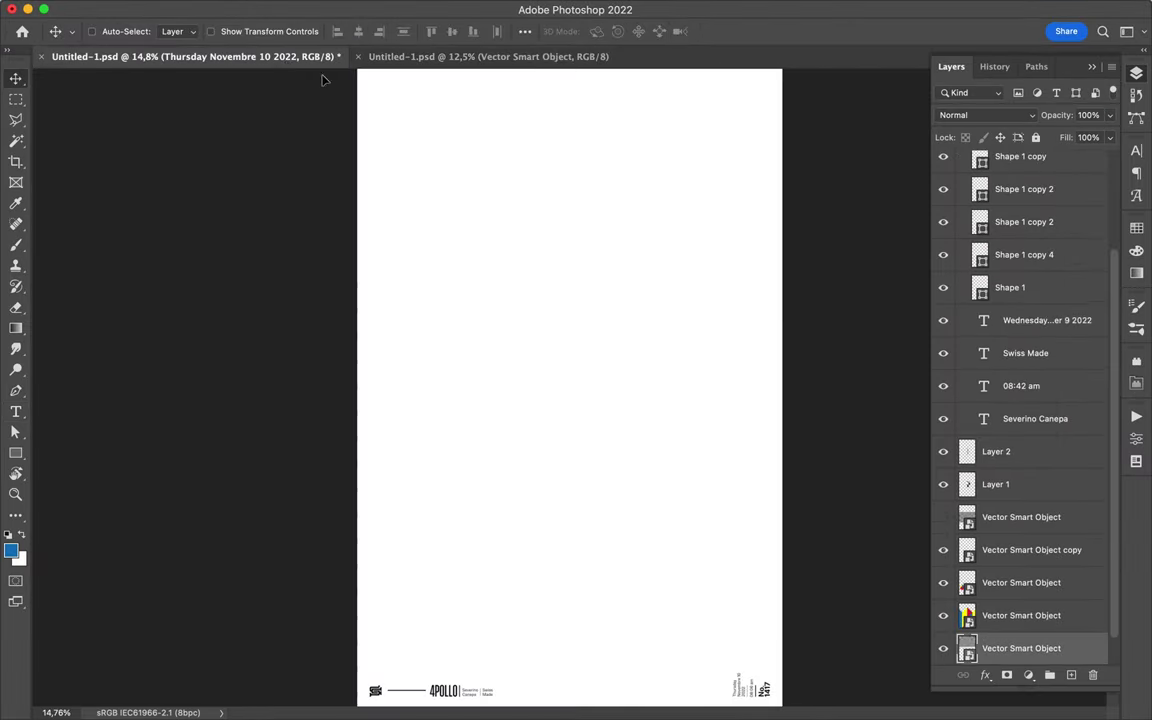
left_click(190, 56)
left_click(525, 31)
left_click(533, 195)
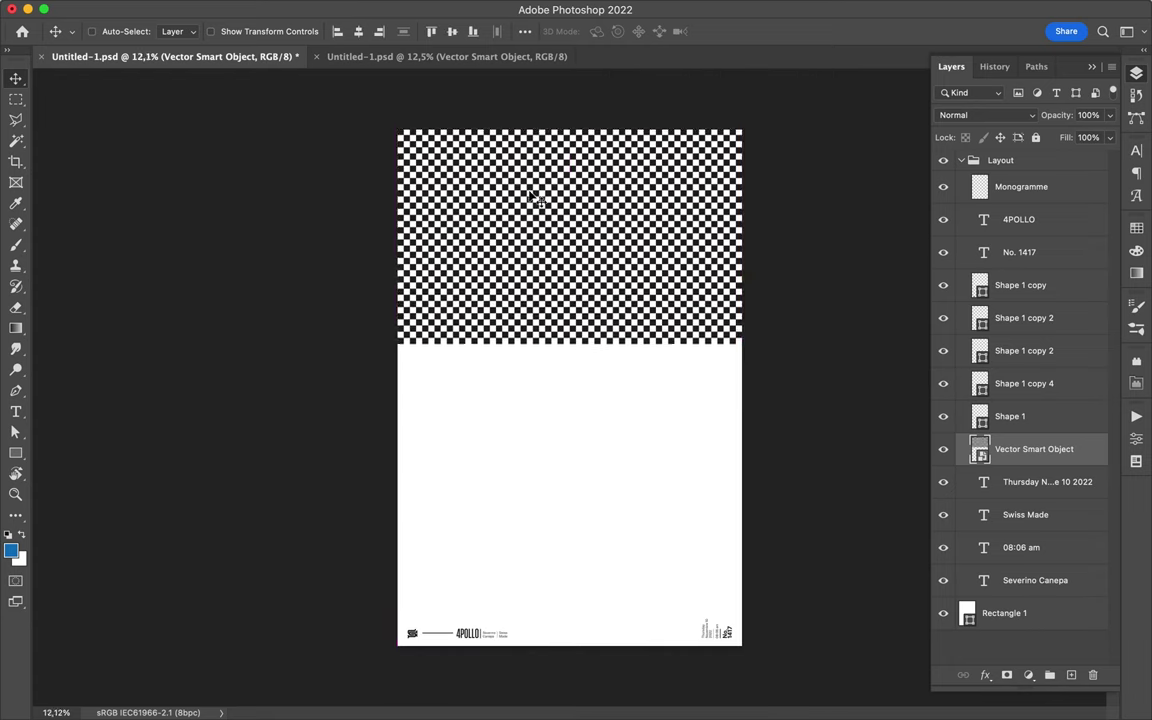
left_click_drag(533, 195, 527, 430)
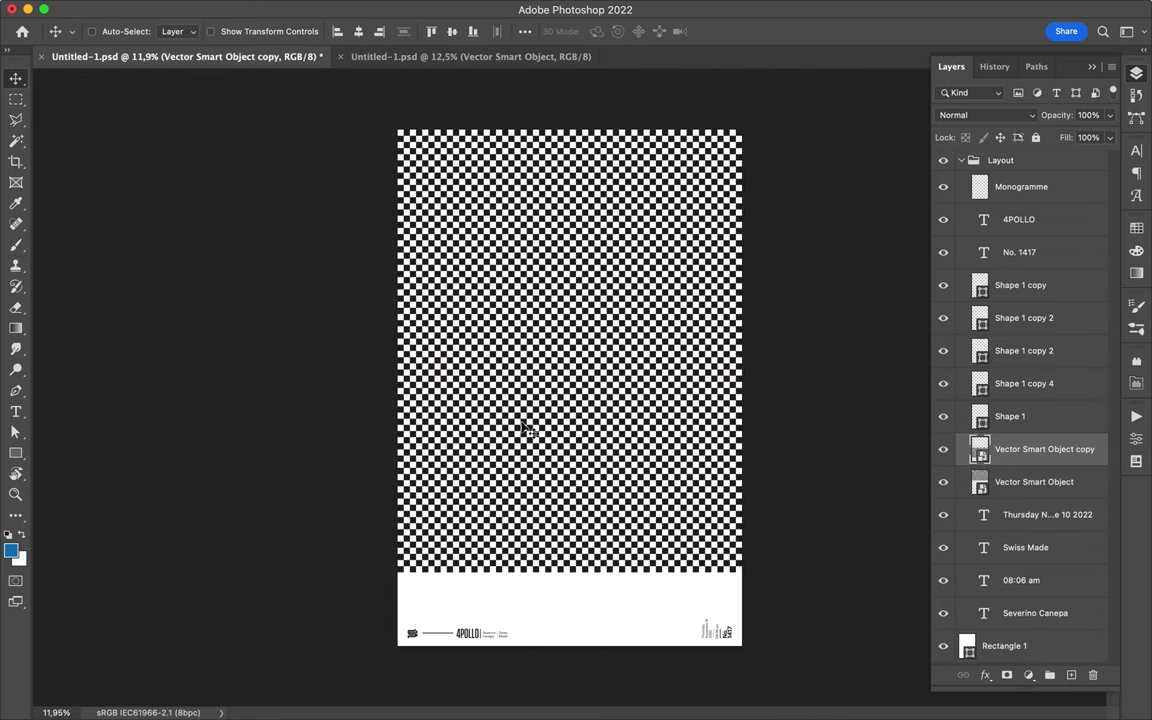
Bring the Illustrator cubes into the poster and add a second copy to the right.
left_click(545, 715)
mouse_move(774, 355)
left_mouse_down()
mouse_move(570, 350)
mouse_move(491, 430)
left_mouse_up()
key("Return")
key("super+plus")
mouse_move(356, 503)
left_mouse_down("alt")
mouse_move(578, 503)
mouse_move(580, 446)
left_mouse_up("alt")
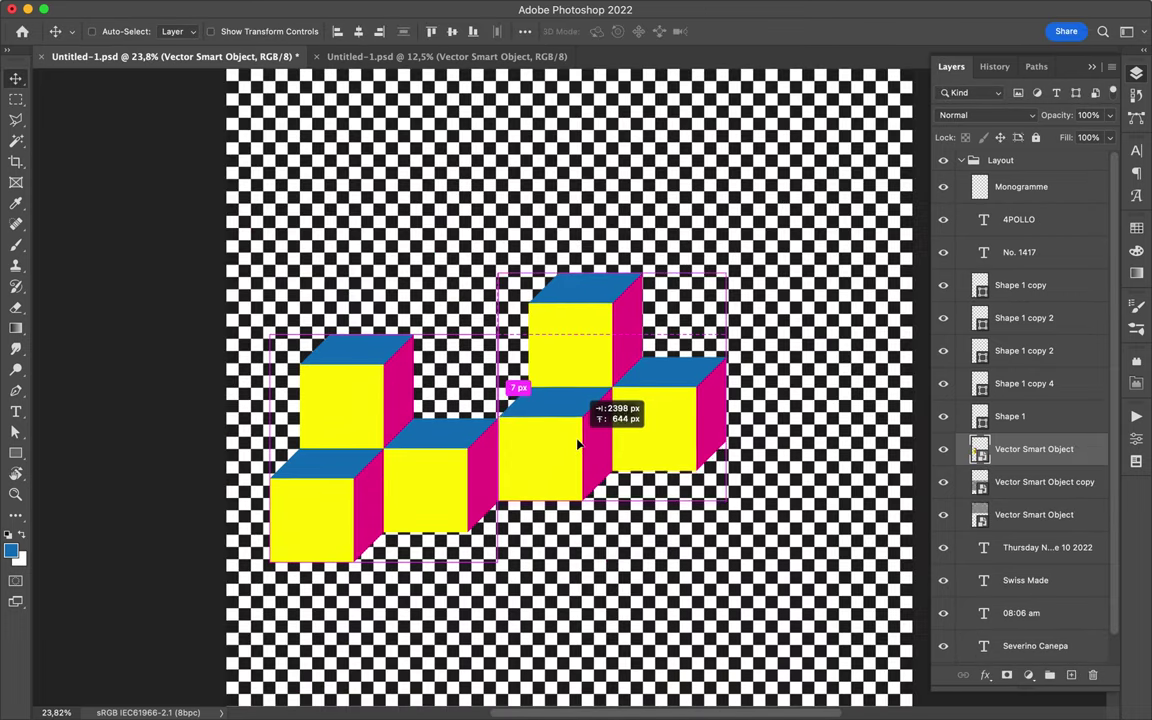
Zoom in to check the cube joins, then fit the whole poster in view.
key("z")
left_click_drag(483, 411, 625, 370)
key("v")
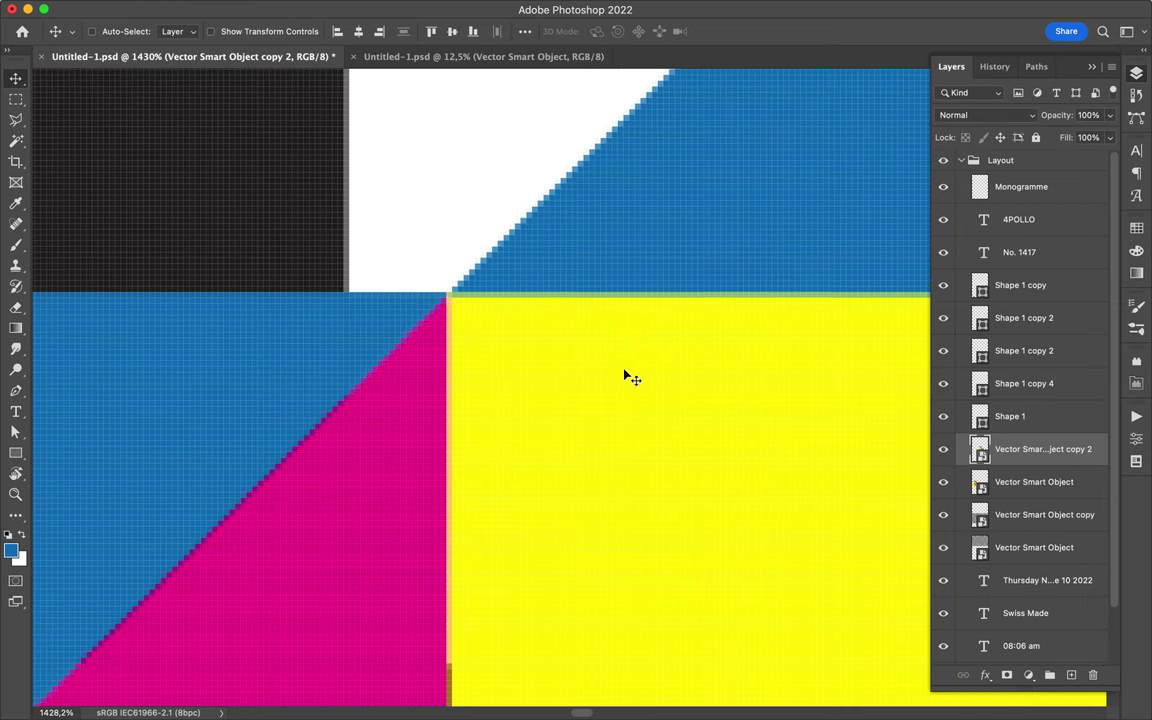
key("super+0")
left_click(514, 689)
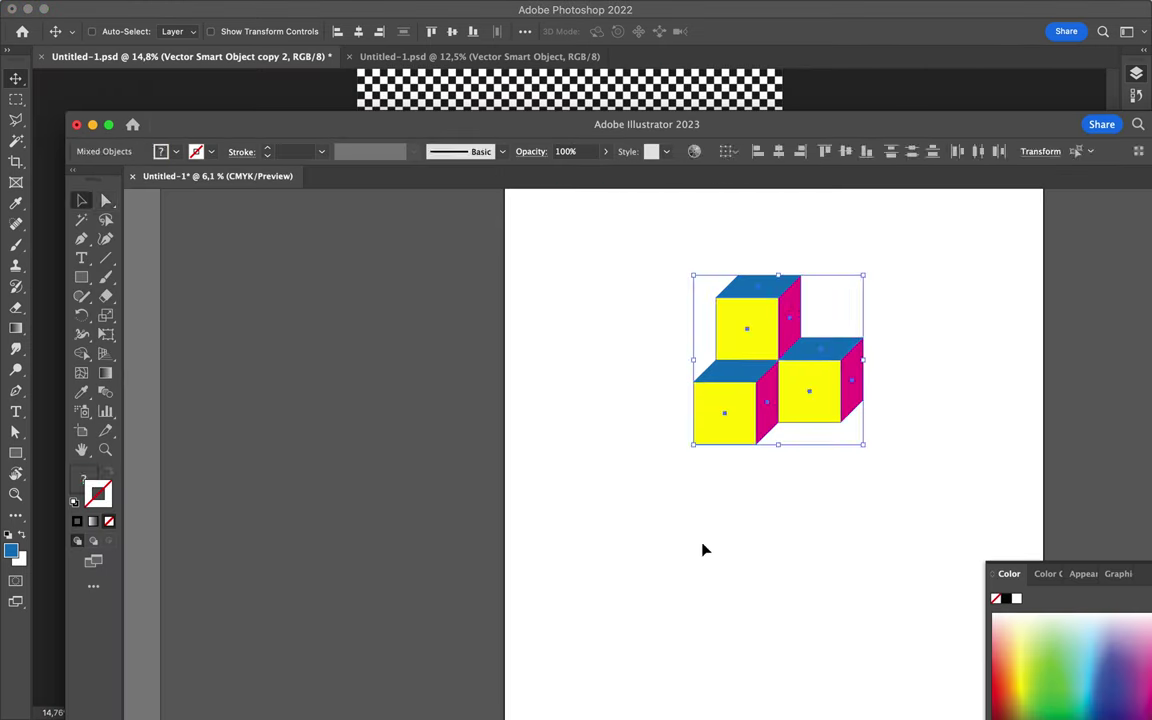
Stretch a cube into a tall column and place it in the poster.
mouse_move(625, 338)
left_mouse_down()
mouse_move(609, 635)
mouse_move(578, 112)
mouse_move(570, 300)
left_mouse_up()
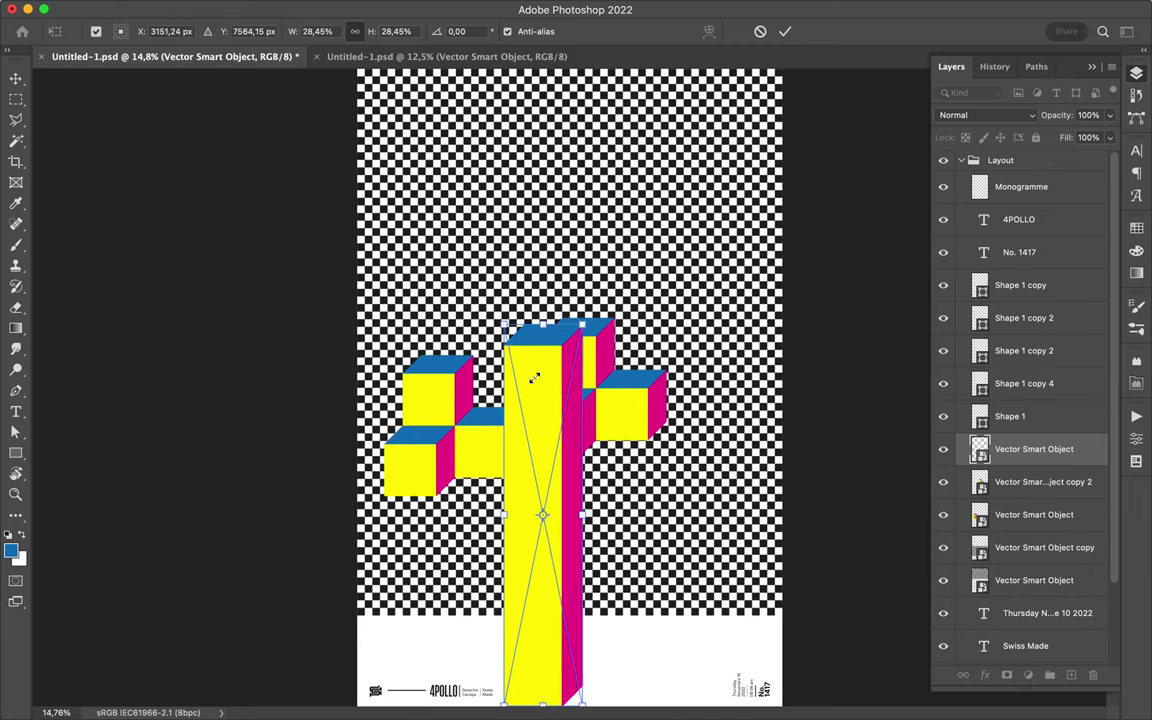
left_click_drag(560, 380, 508, 202)
key("Return")
Position the column and move its layer beneath the cubes.
left_click_drag(1034, 449, 1024, 588)
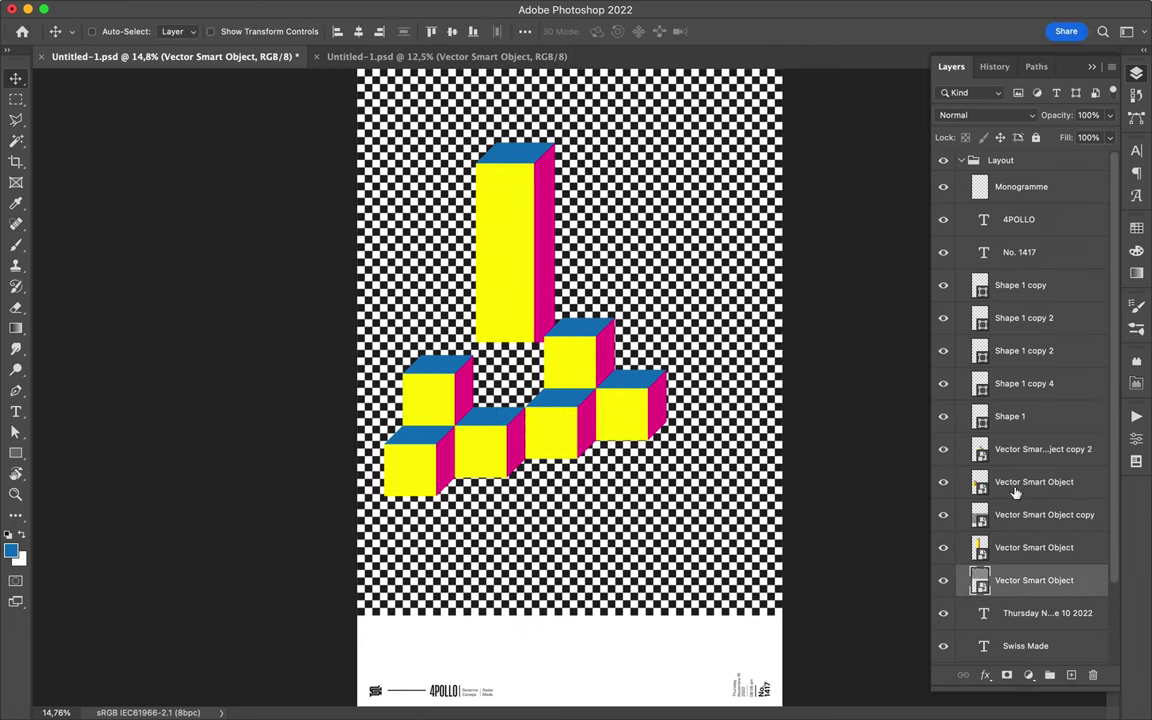
left_click_drag(1016, 492, 1016, 630)
mouse_move(520, 280)
left_mouse_down()
mouse_move(503, 166)
mouse_move(533, 337)
left_mouse_up()
key("ctrl+bracketright")
key("ctrl+minus")
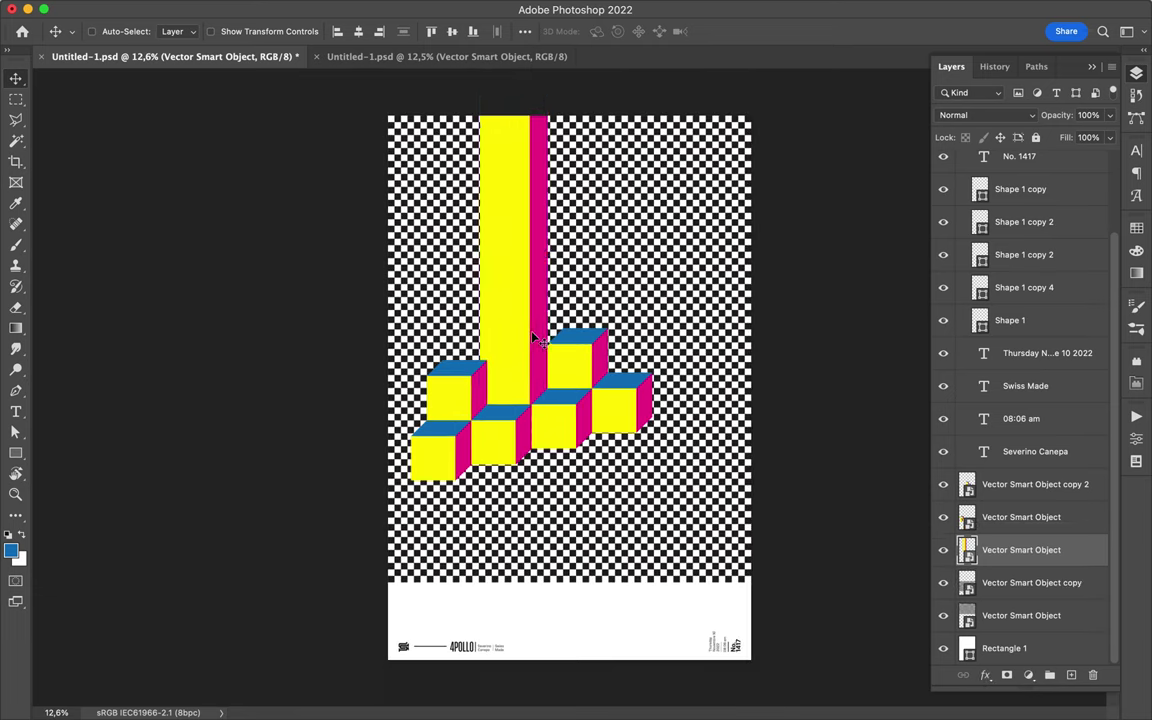
Resize the column with Free Transform so its edge meets the cubes.
key("ctrl+t")
key("Return")
scroll(538, 355, "up", 5)
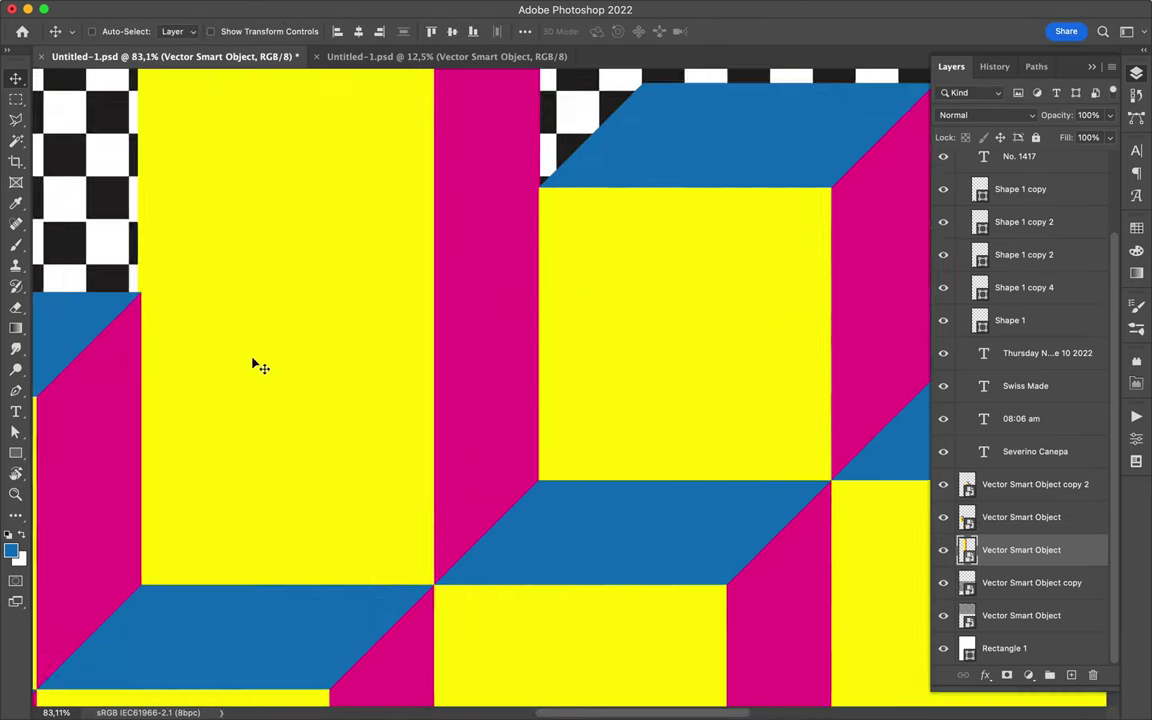
scroll(252, 367, "up", 5)
key("ctrl+t")
left_click_drag(213, 301, 216, 305)
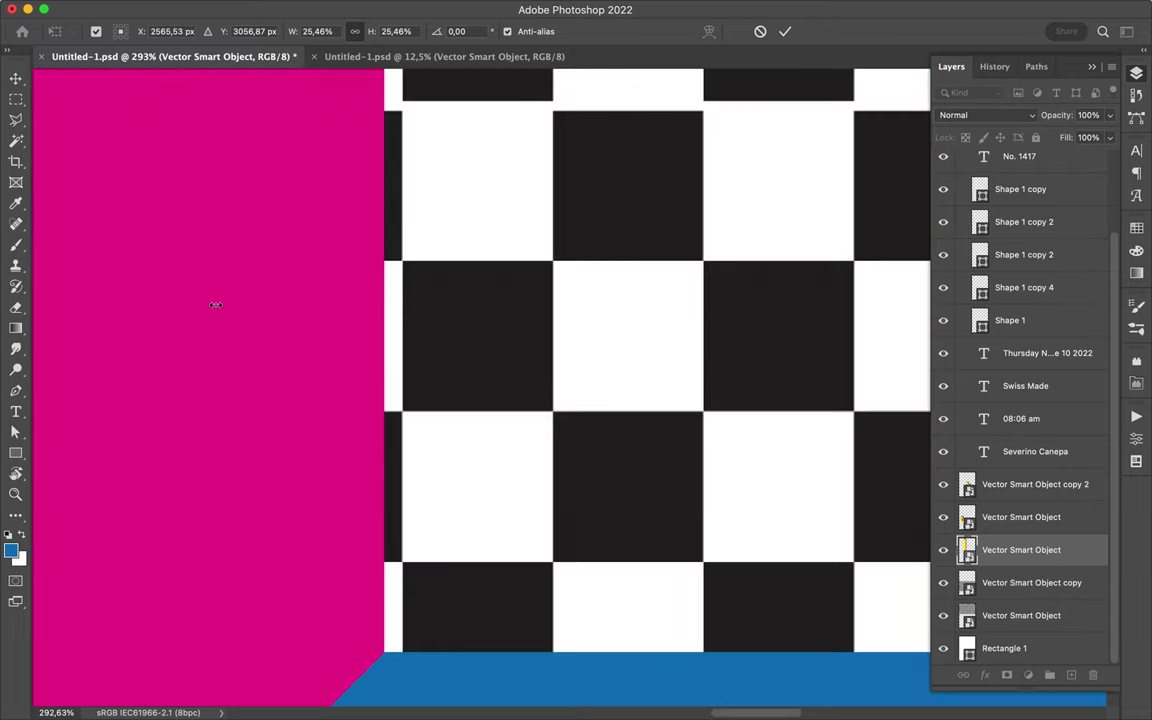
key("Return")
key("ctrl+0")
mouse_move(590, 716)
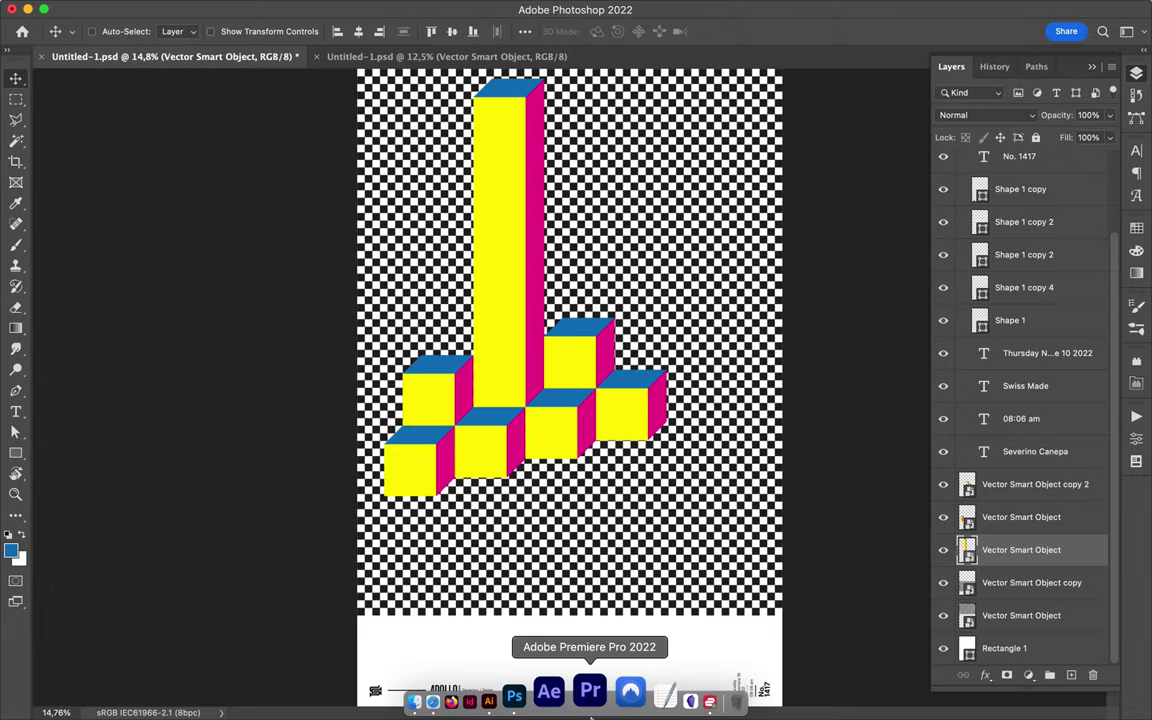
Mirror a copy of the cube group and paste it, scaled down, at lower right of the poster.
left_click(538, 703)
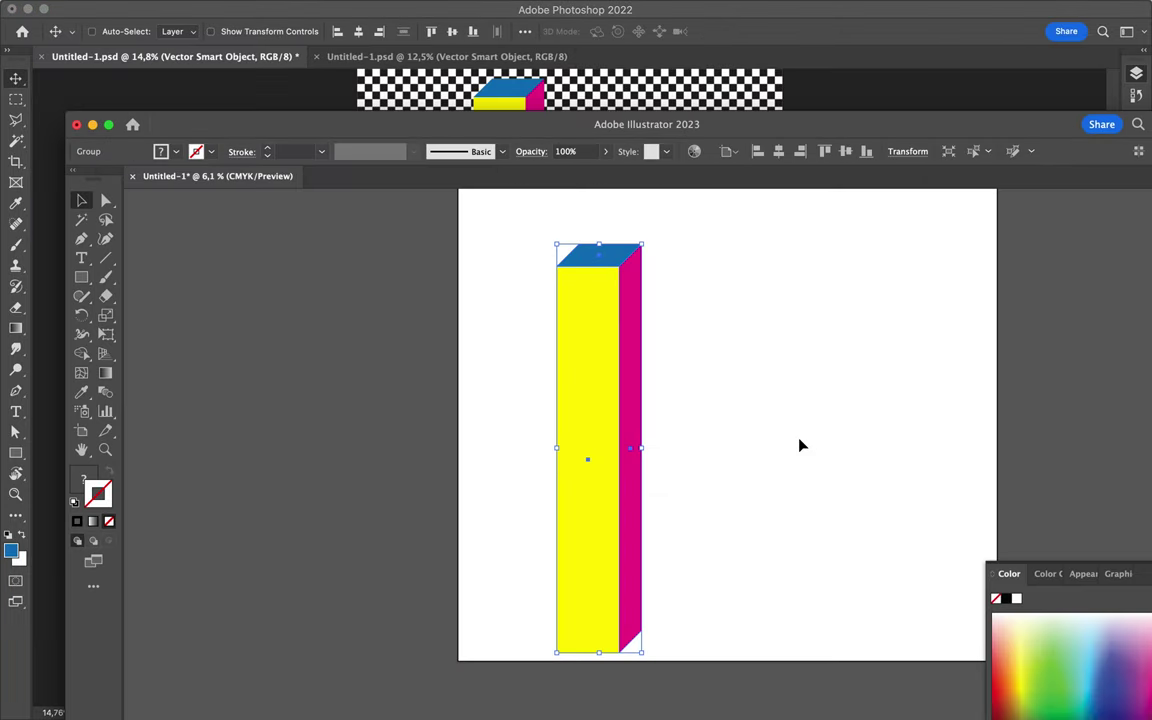
scroll(797, 445, "up", 5)
left_click(693, 395)
left_click_drag(693, 395, 475, 395)
left_click(560, 337)
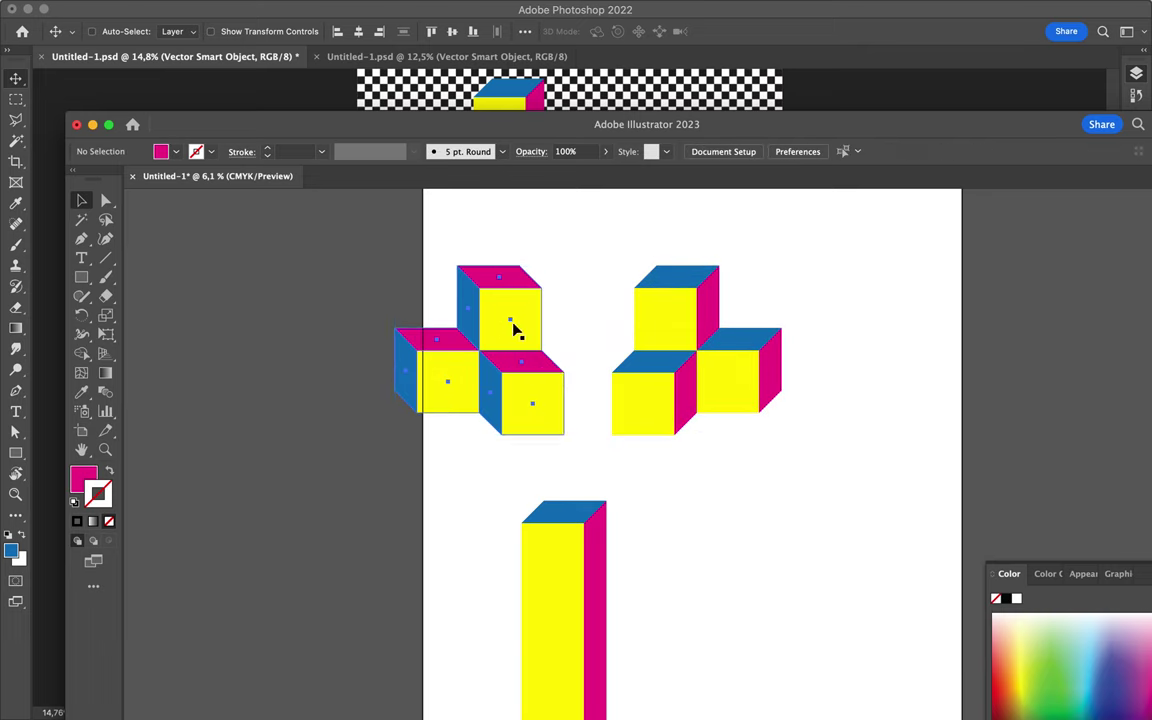
key("super+Tab")
key("ctrl+v")
mouse_move(578, 388)
left_mouse_down()
mouse_move(613, 390)
mouse_move(706, 507)
left_mouse_up()
key("Return")
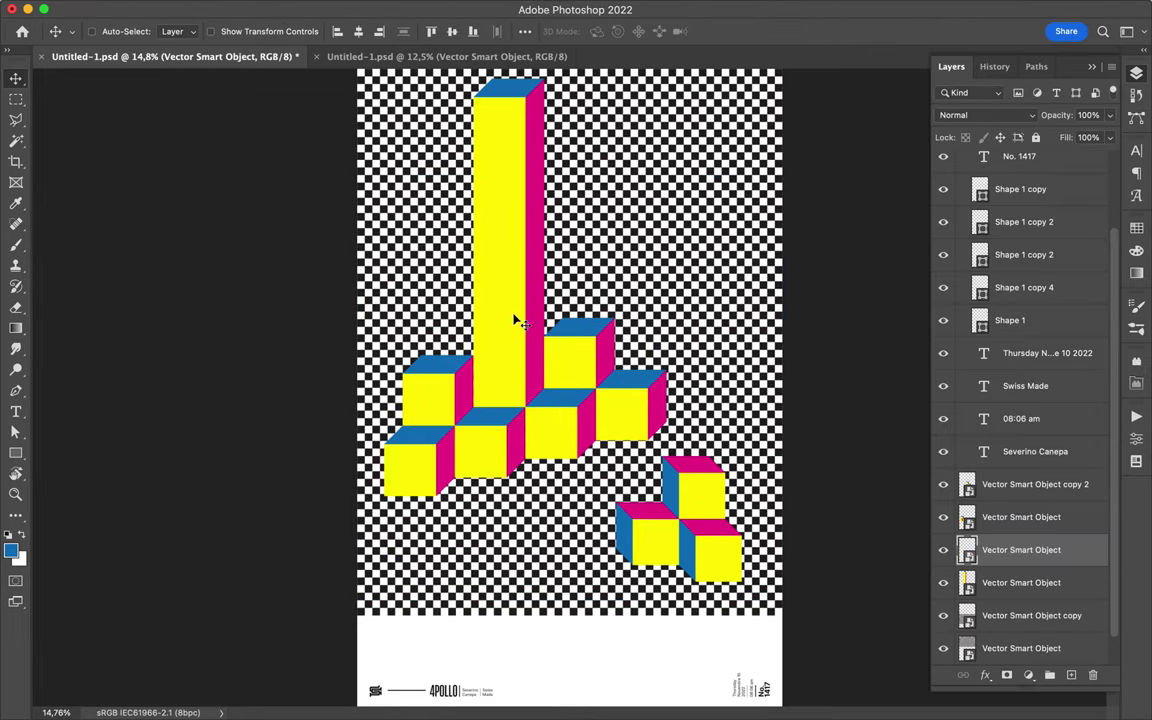
Paste another cube cluster, shrunk and placed at the top-right.
left_click(527, 694)
key("ctrl+z")
left_click(688, 118)
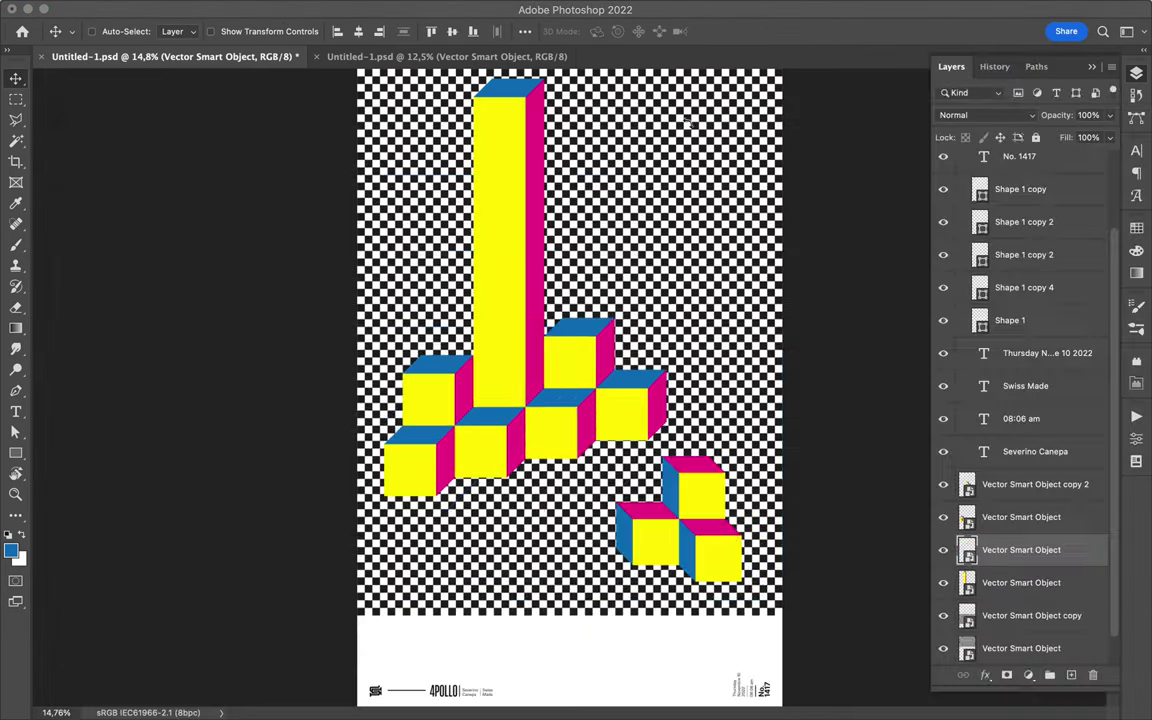
key("ctrl+v")
mouse_move(540, 424)
left_mouse_down()
mouse_move(707, 321)
mouse_move(745, 190)
left_mouse_up()
key("Return")
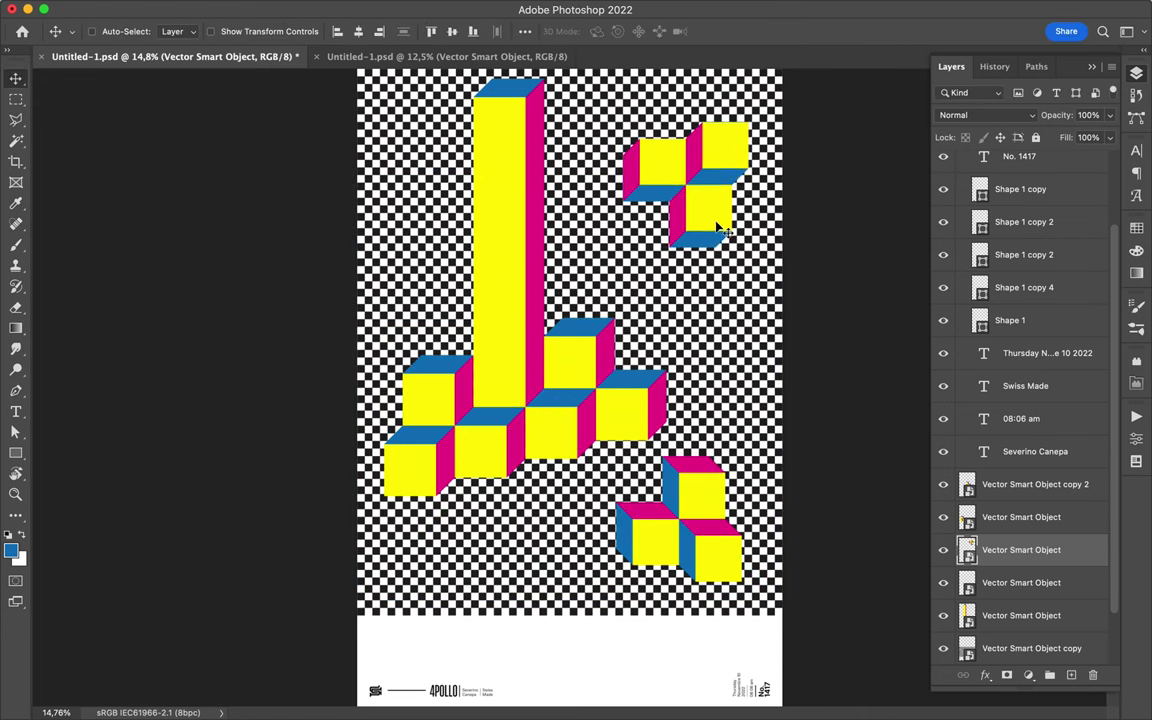
Rearrange the cube pieces, duplicate a cluster, move the tall bar right, and hide the cube layers.
left_click_drag(515, 311, 484, 445)
left_click_drag(622, 411, 590, 675)
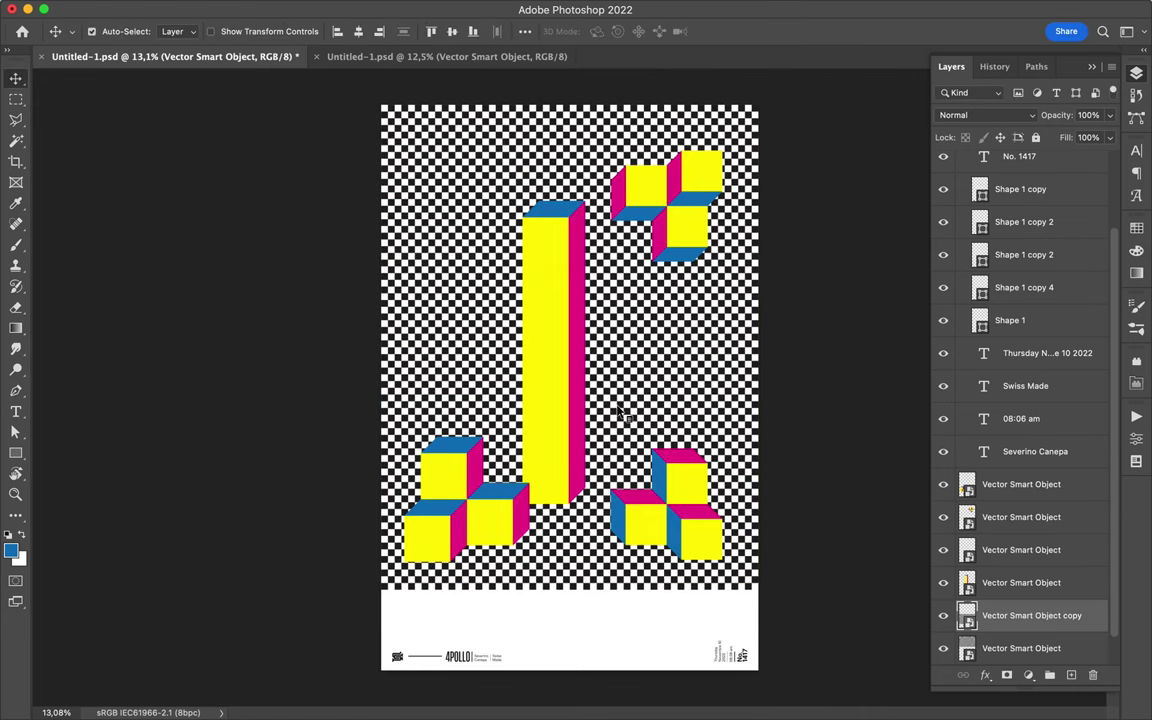
scroll(575, 660, "up", 5)
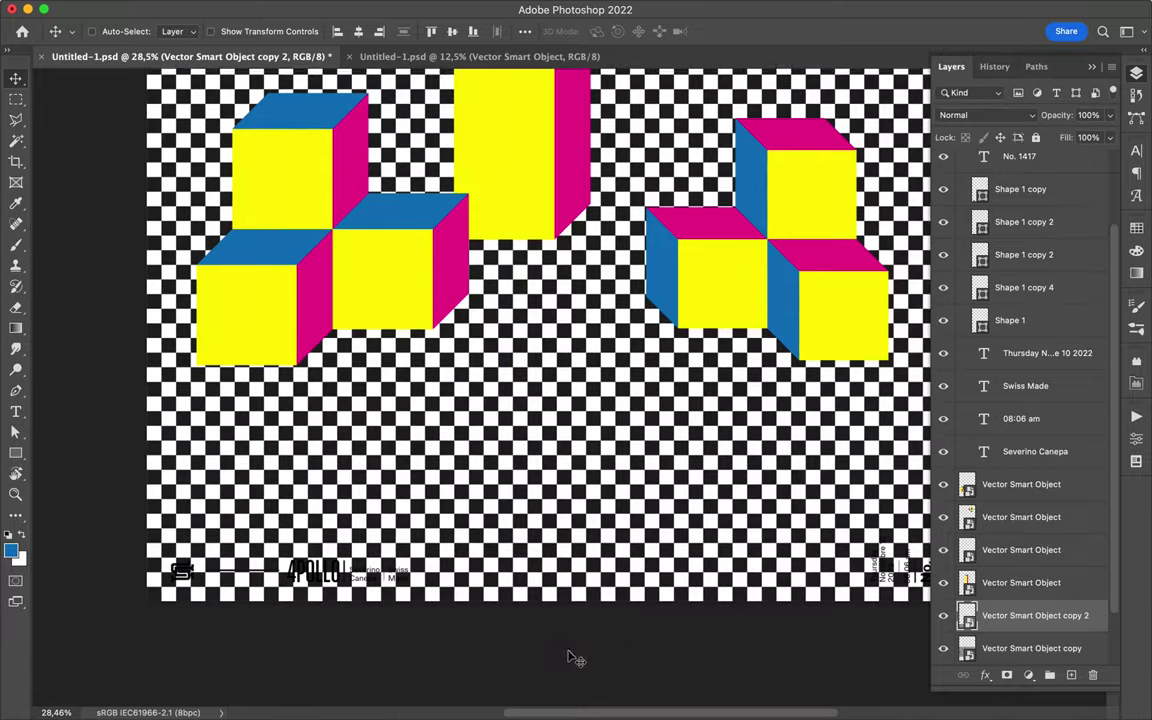
scroll(575, 660, "down", 2)
left_click_drag(510, 510, 728, 510)
left_click_drag(943, 563, 943, 482)
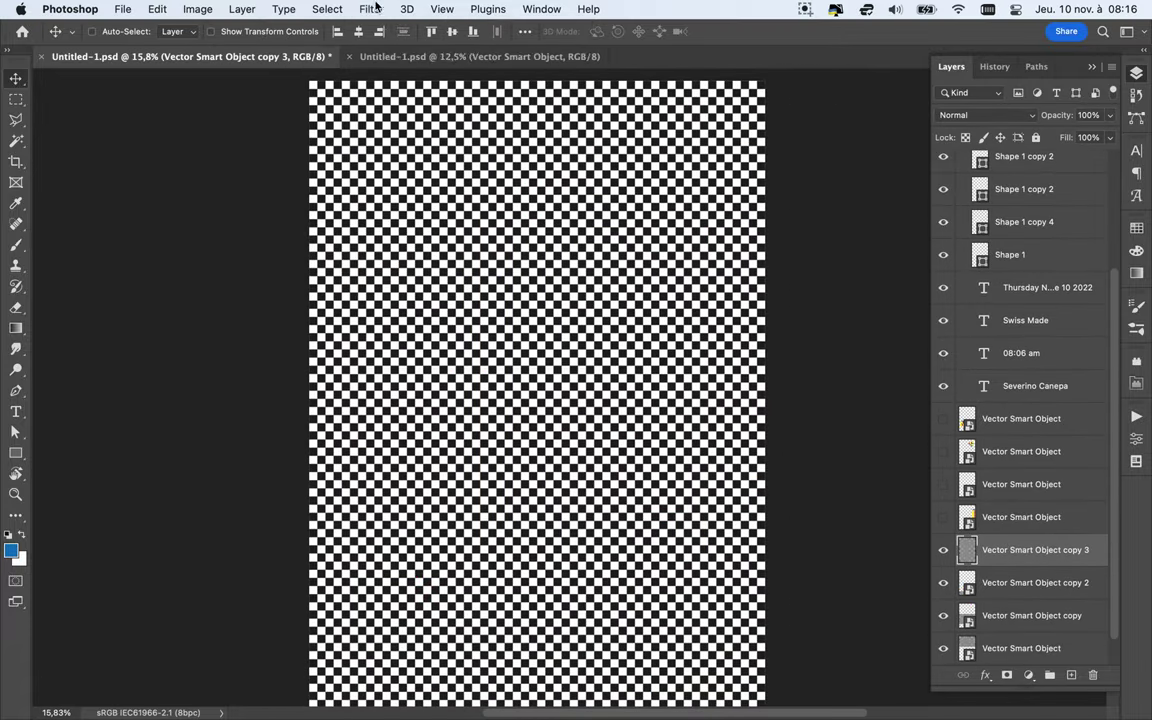
Rasterize the checkerboard copy layer.
left_click(371, 9)
right_click(1035, 552)
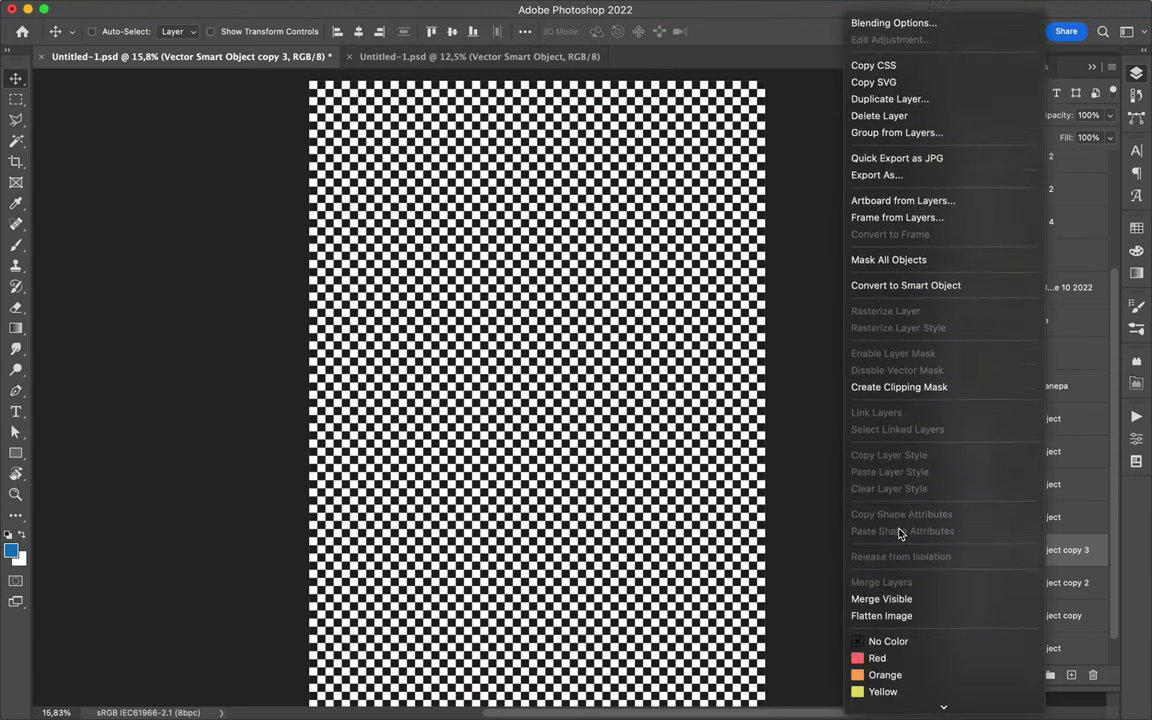
key("Escape")
right_click(1032, 558)
left_click(960, 597)
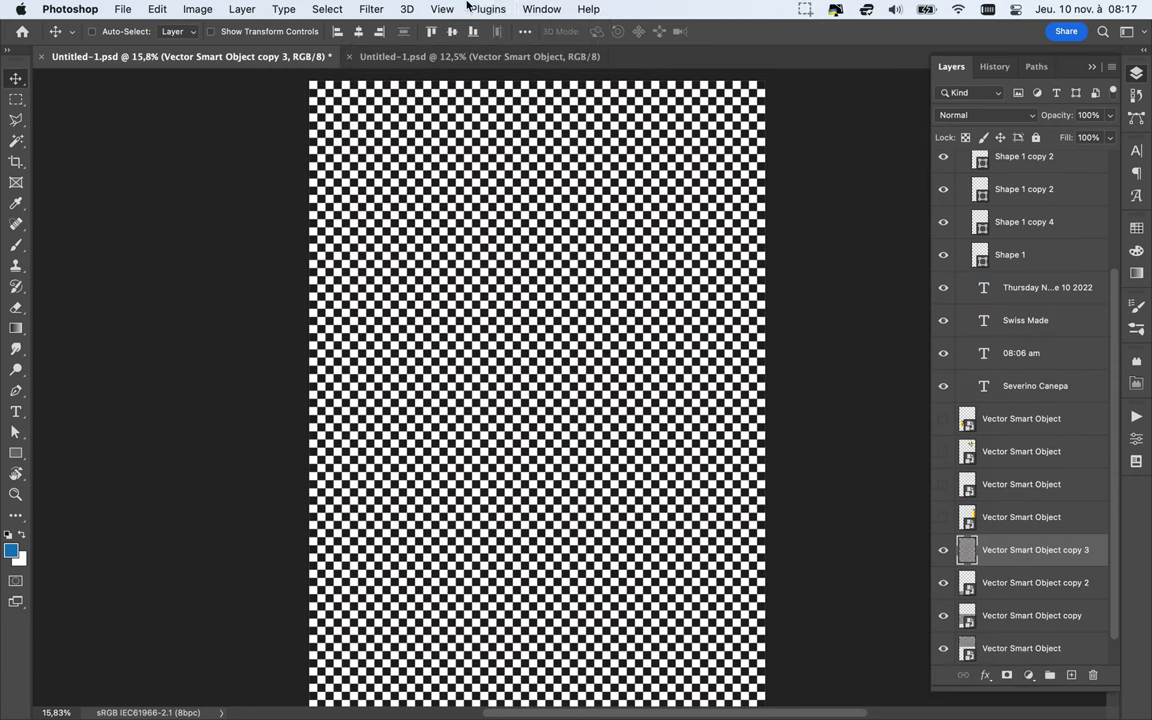
Show the tall yellow bar layer again.
left_click(371, 9)
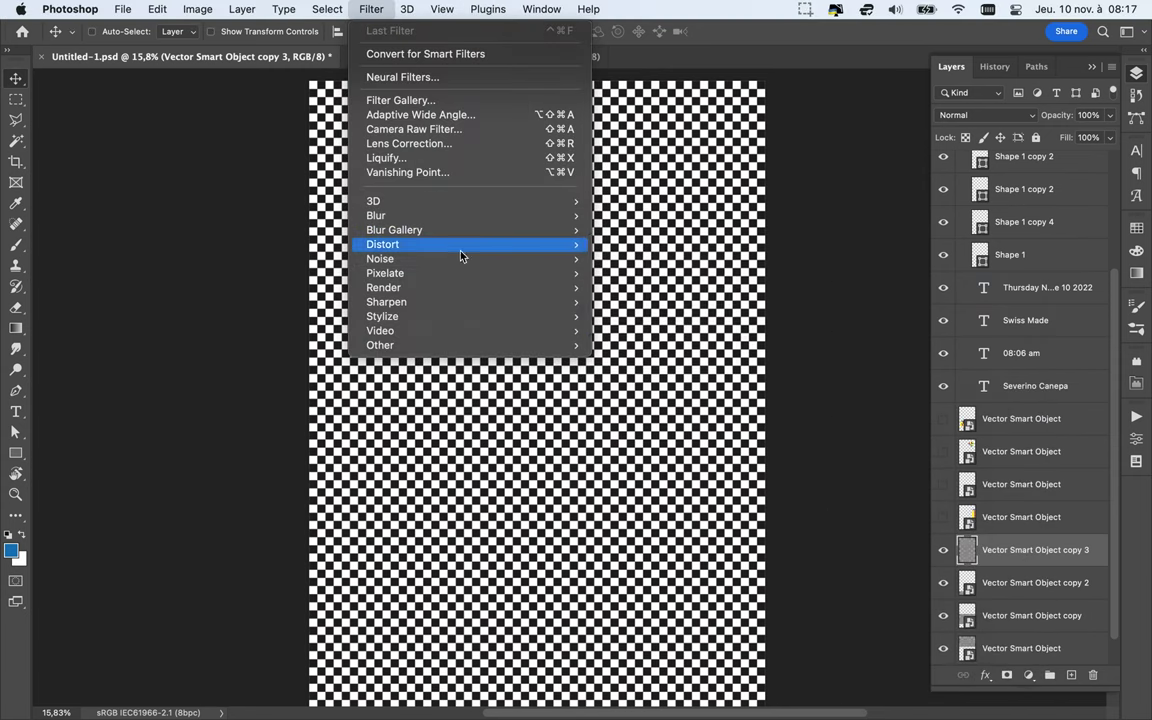
right_click(1000, 550)
key("Escape")
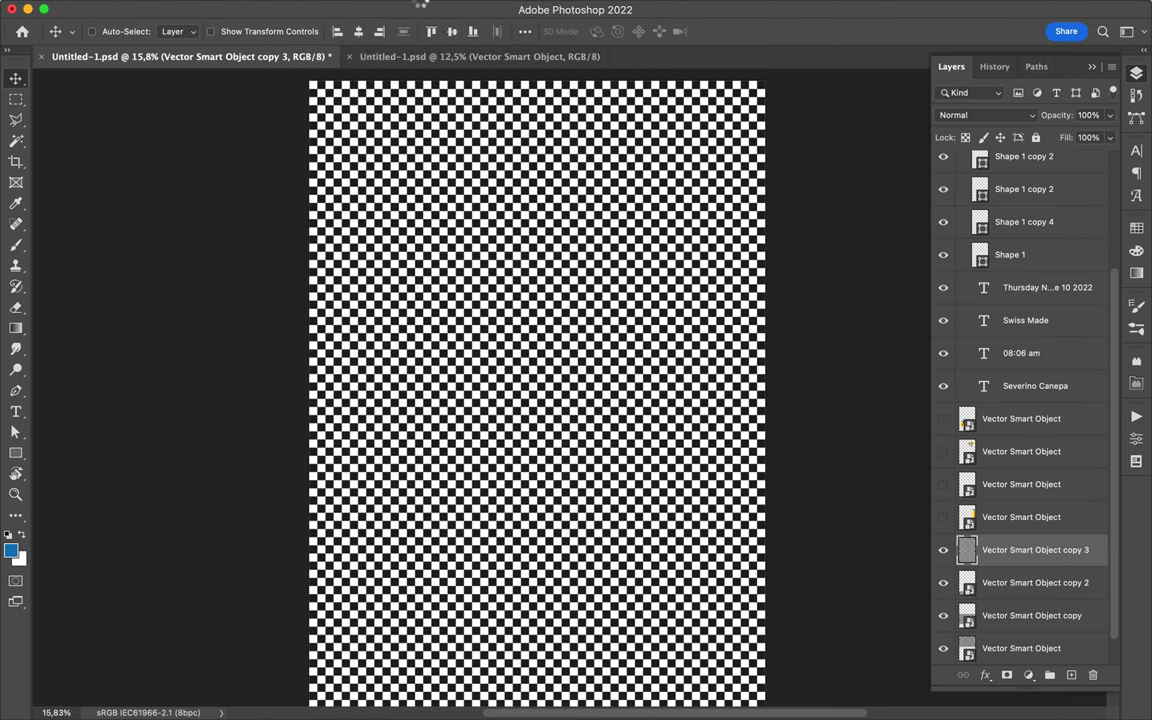
left_click(371, 9)
left_click(990, 512)
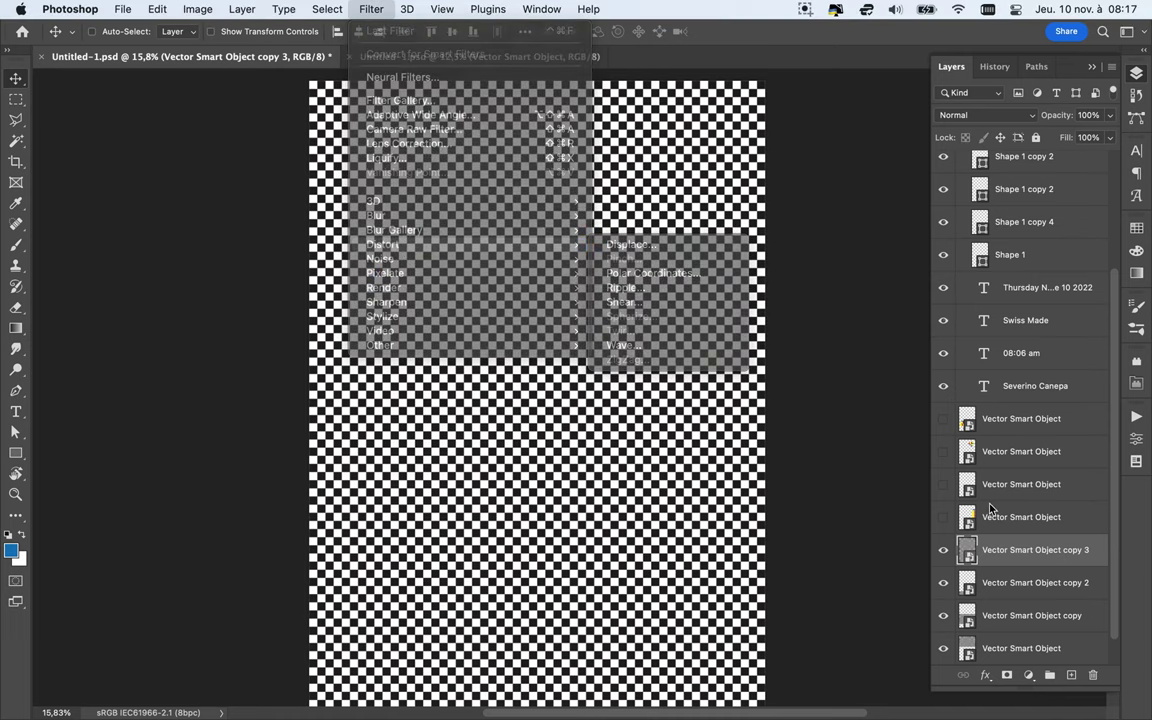
left_click(943, 517)
Launch Filter > Liquify on the checkerboard copy.
left_click(371, 9)
left_click(967, 550)
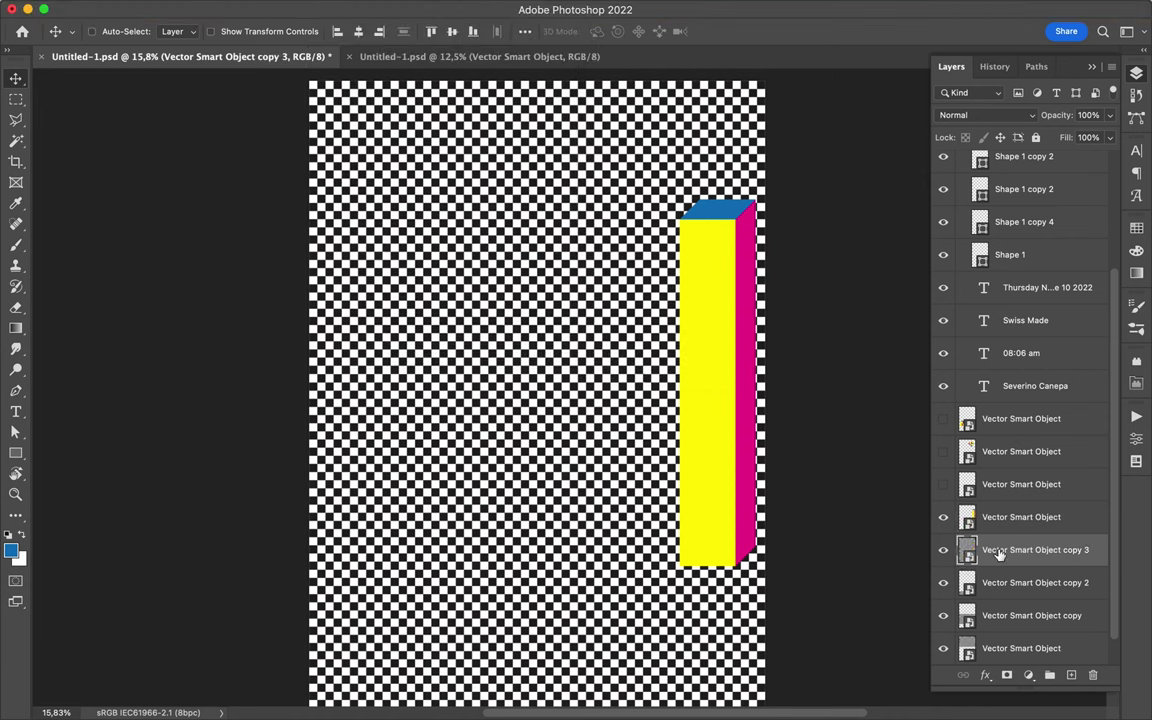
left_click(371, 9)
left_click(358, 143)
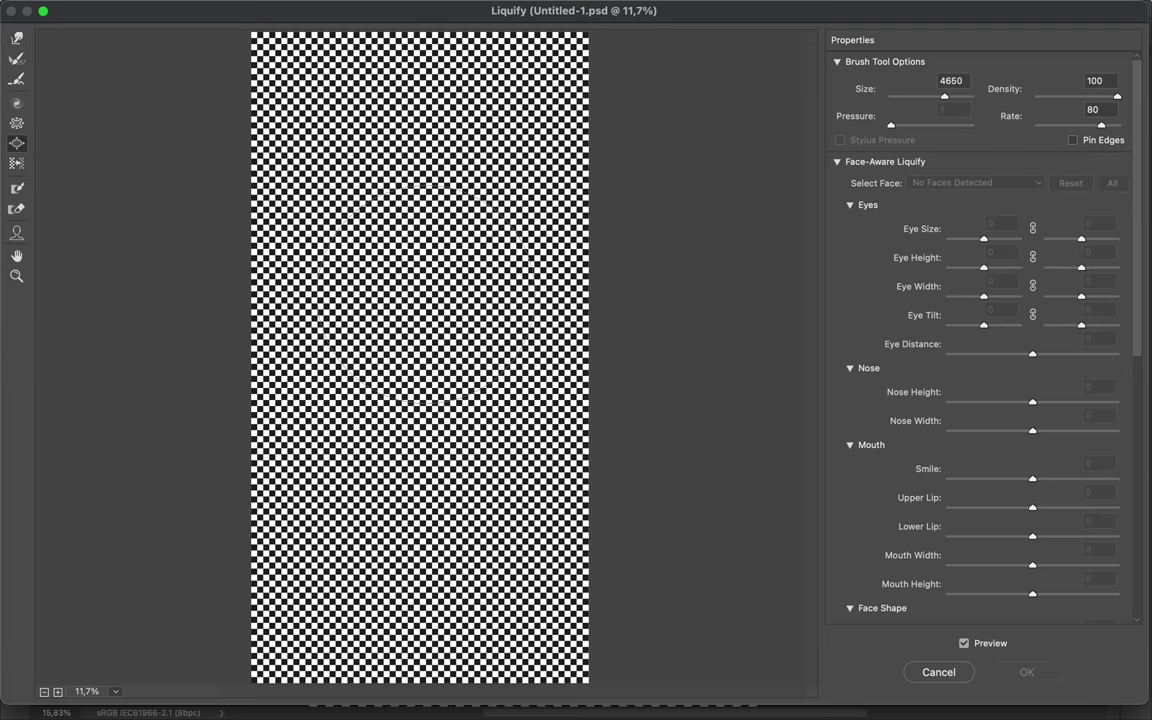
Bloat the checkerboard into a large sphere at the page centre and apply Liquify.
left_click_drag(423, 306, 423, 306)
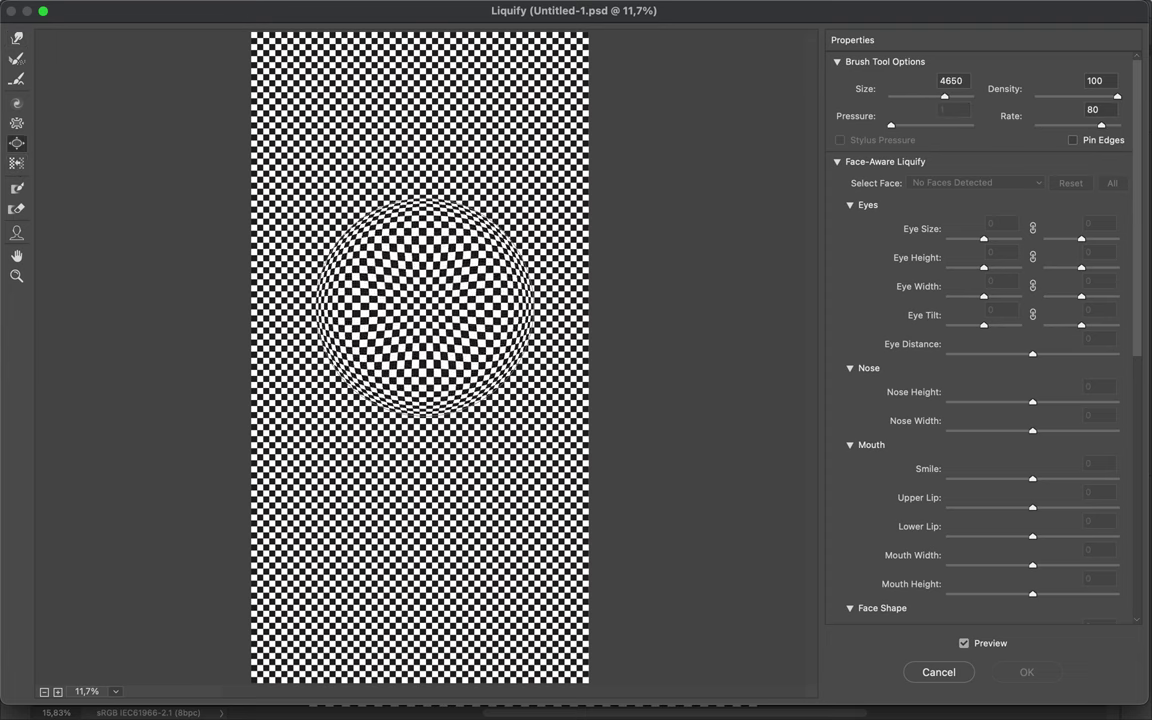
key("Return")
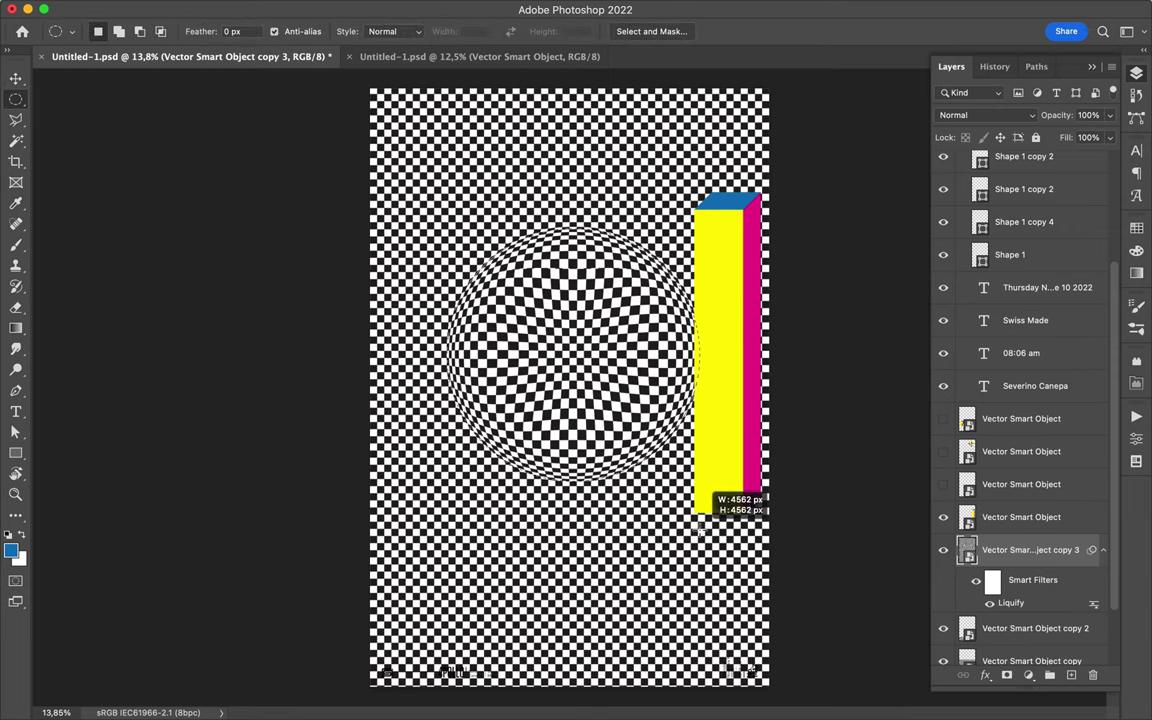
Copy the bulge to its own layer, hide the flat checkerboard, and position the sphere.
key("ctrl+j")
key("v")
left_click_drag(609, 404, 612, 490)
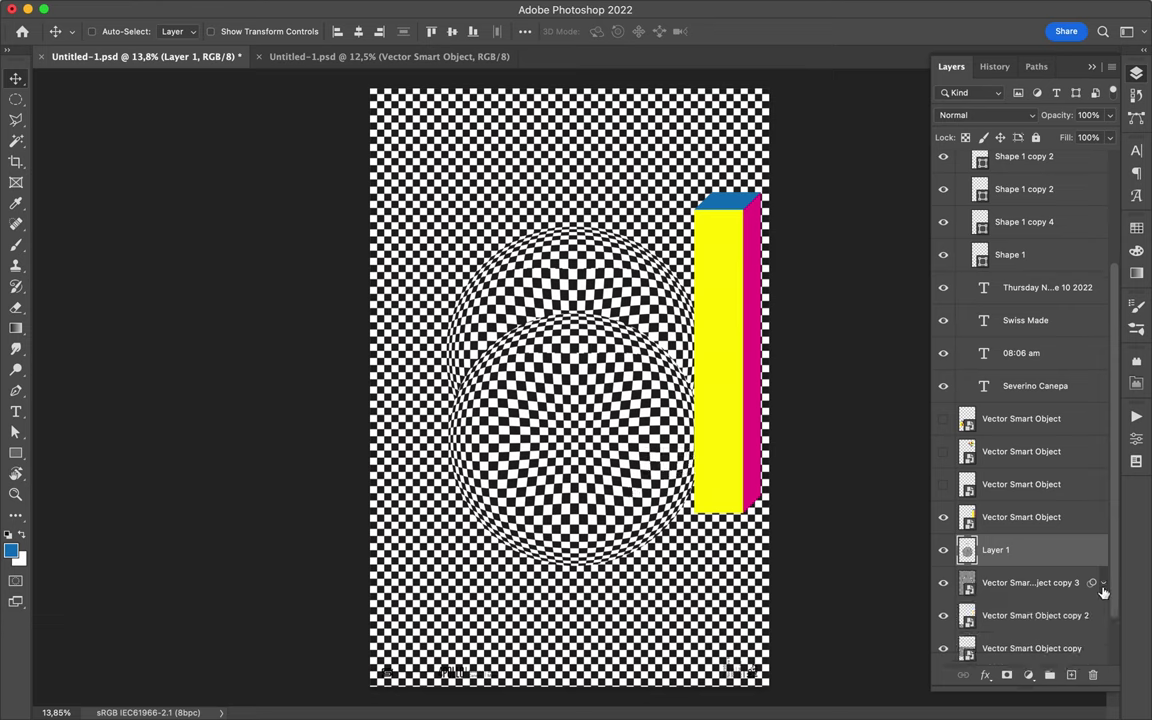
left_click(1030, 582)
left_click_drag(943, 582, 944, 625)
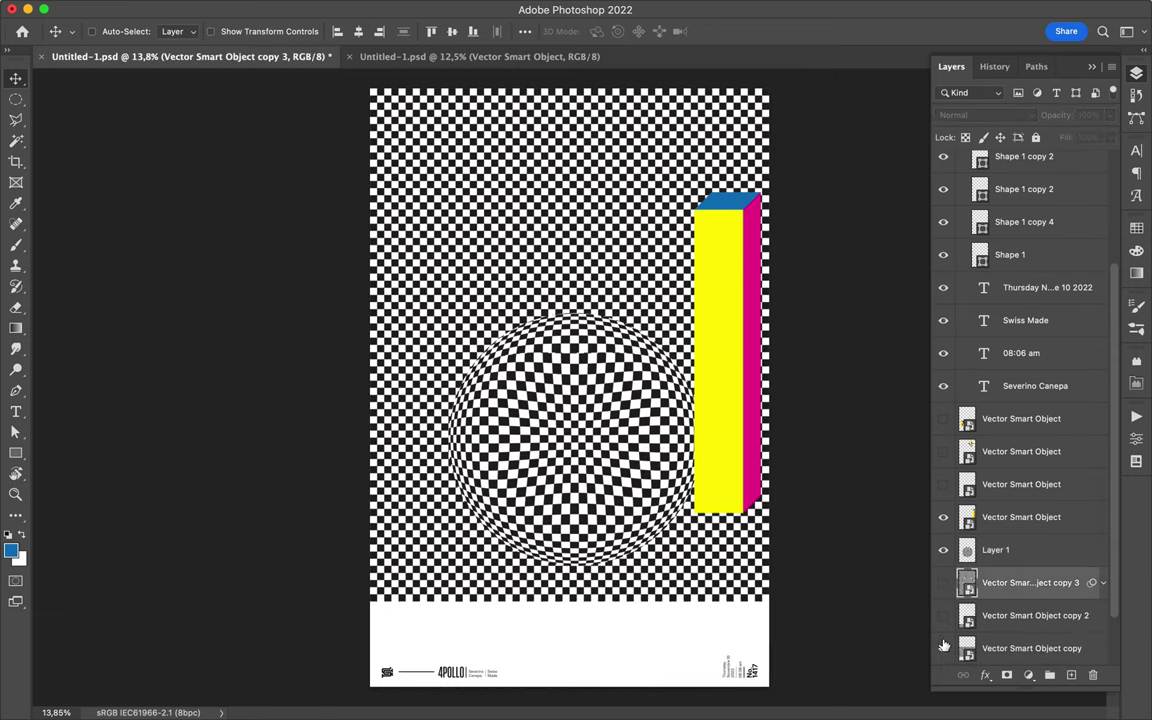
mouse_move(640, 450)
left_mouse_down()
mouse_move(581, 399)
mouse_move(620, 345)
left_mouse_up()
Put the yellow bar behind the sphere, add two copies with one rotated 180°, and group all three.
mouse_move(727, 358)
left_mouse_down()
mouse_move(680, 322)
mouse_move(638, 322)
left_mouse_up()
left_click_drag(1021, 451, 1035, 500)
left_click_drag(645, 215, 555, 215)
key("ctrl+t")
left_click_drag(590, 490, 648, 548)
key("Return")
left_click_drag(570, 185, 497, 185)
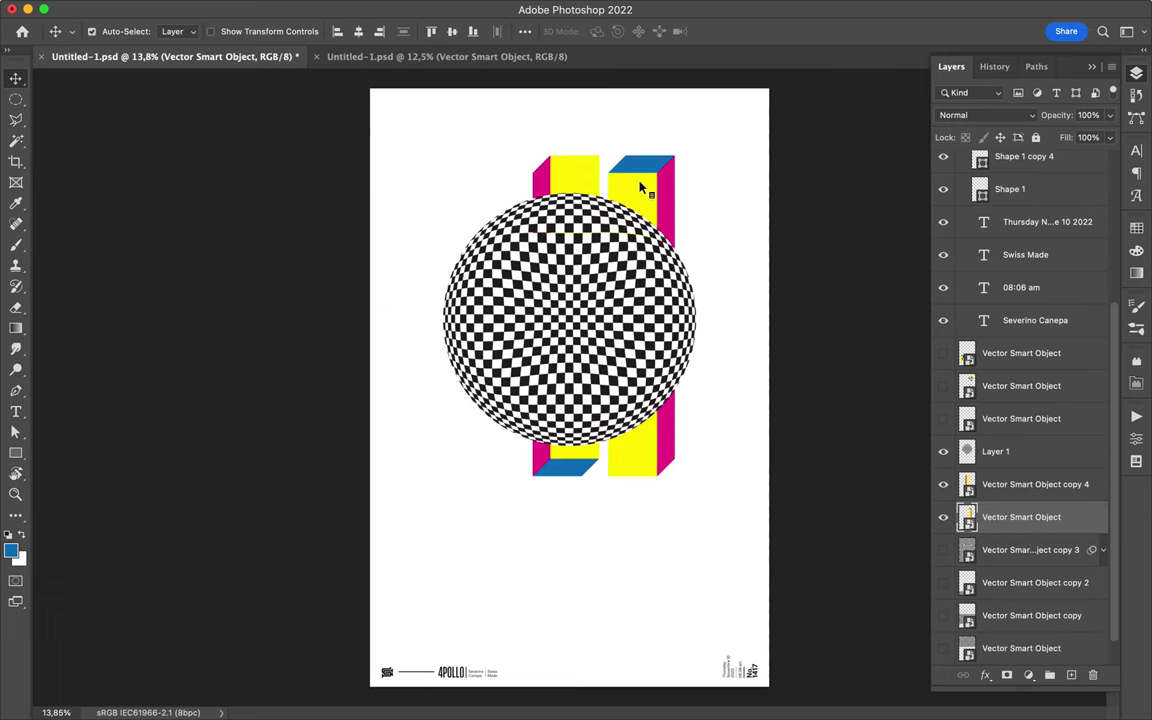
left_click_drag(646, 185, 497, 185)
left_click(1050, 676)
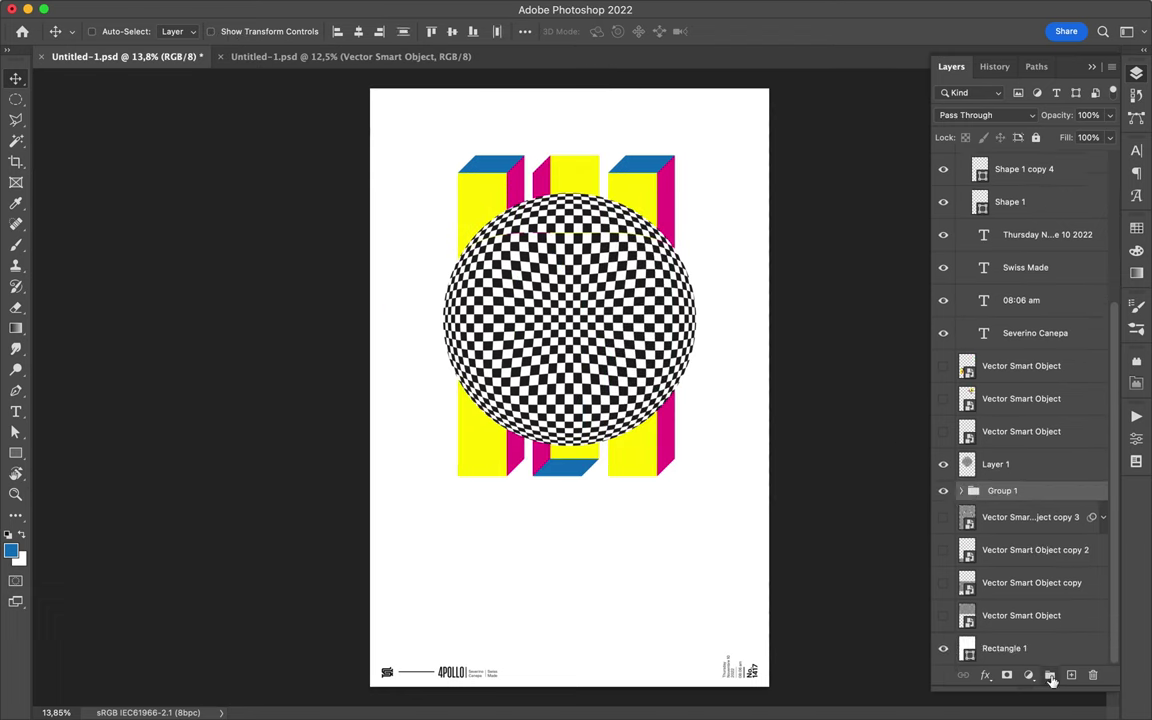
Unhide the cube cluster layer and enlarge it slightly over the sphere's upper-right edge.
left_click(597, 218, "ctrl")
left_click(943, 399)
left_click(702, 228, "ctrl")
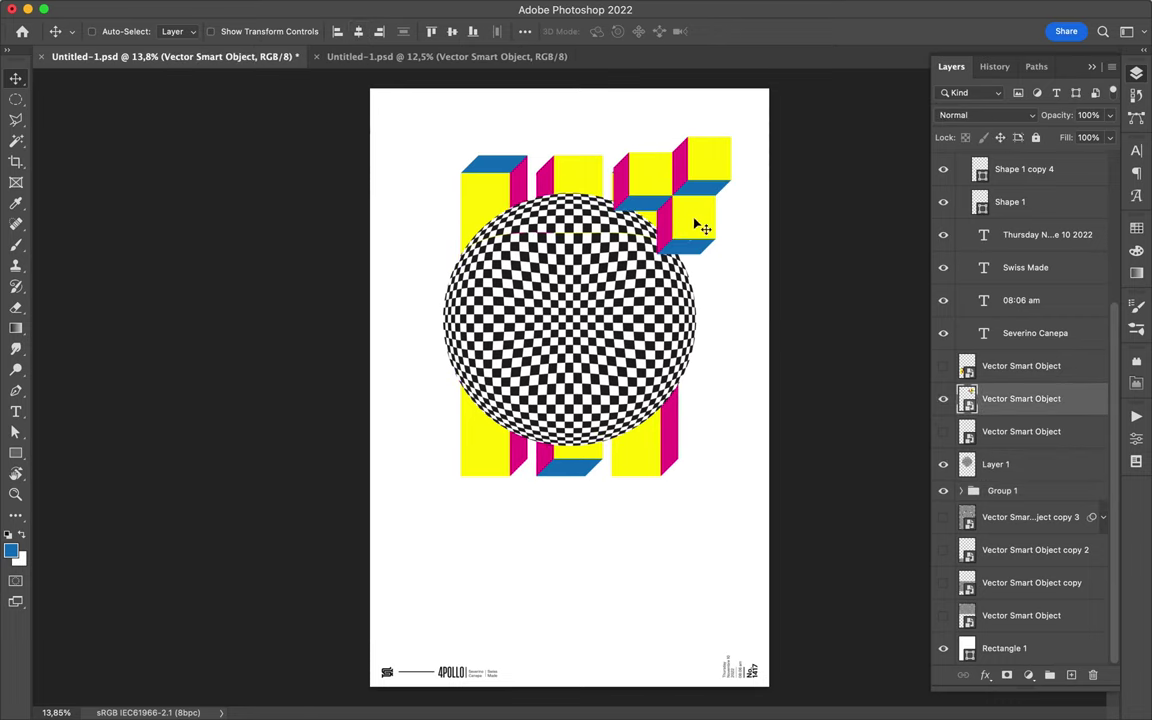
key("ctrl+t")
left_click_drag(705, 140, 722, 121)
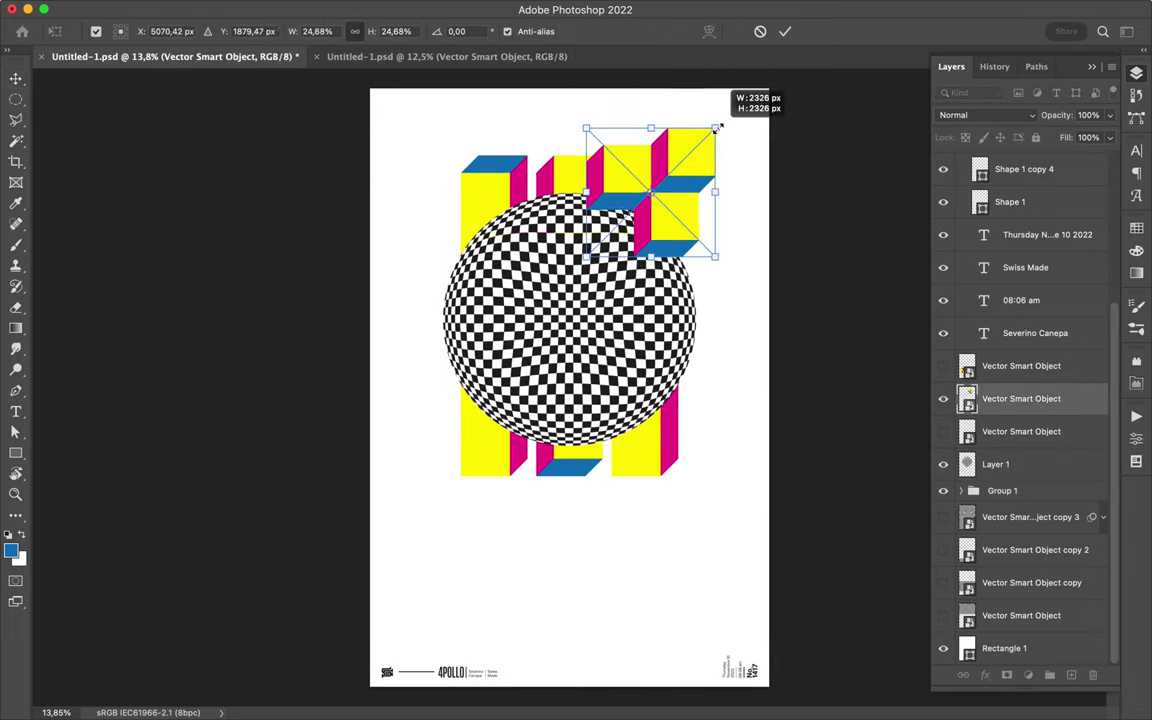
key("Return")
scroll(620, 200, "up", 5)
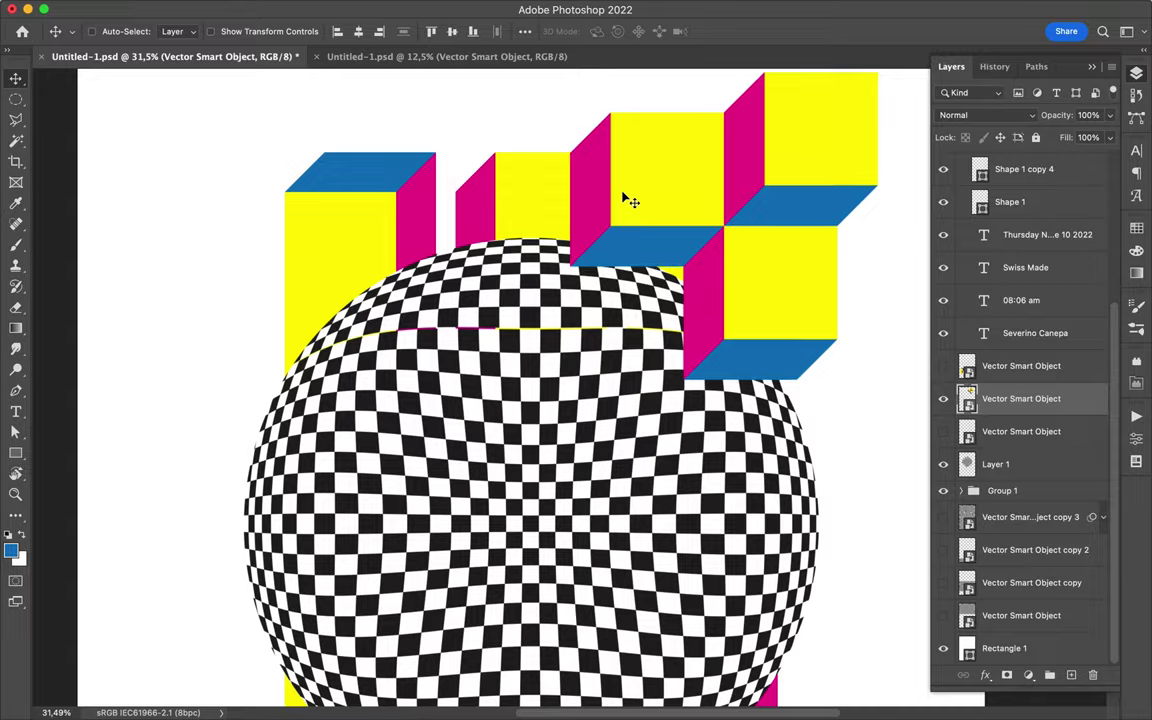
scroll(628, 192, "up", 3)
scroll(630, 188, "down", 3)
scroll(367, 465, "down", 3)
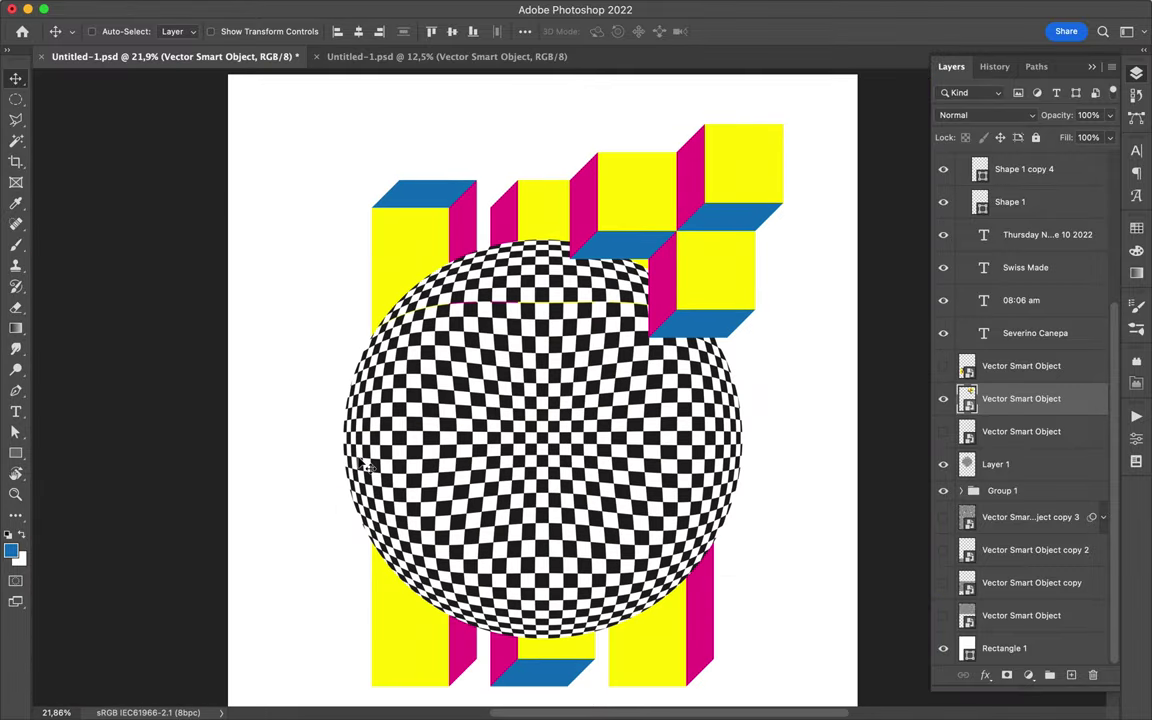
Copy a polygonal wedge of the sphere to Layer 2 and shift it up-left.
right_click(16, 120)
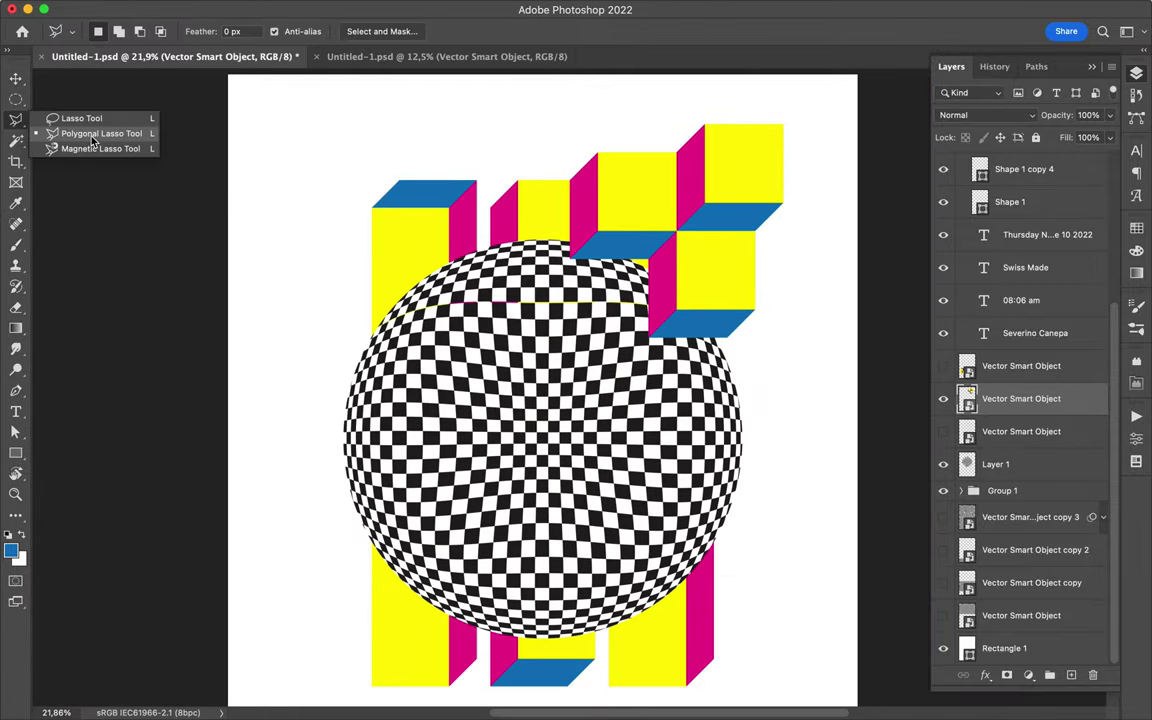
left_click(995, 464)
key("ctrl+j")
key("v")
left_click_drag(510, 320, 490, 275)
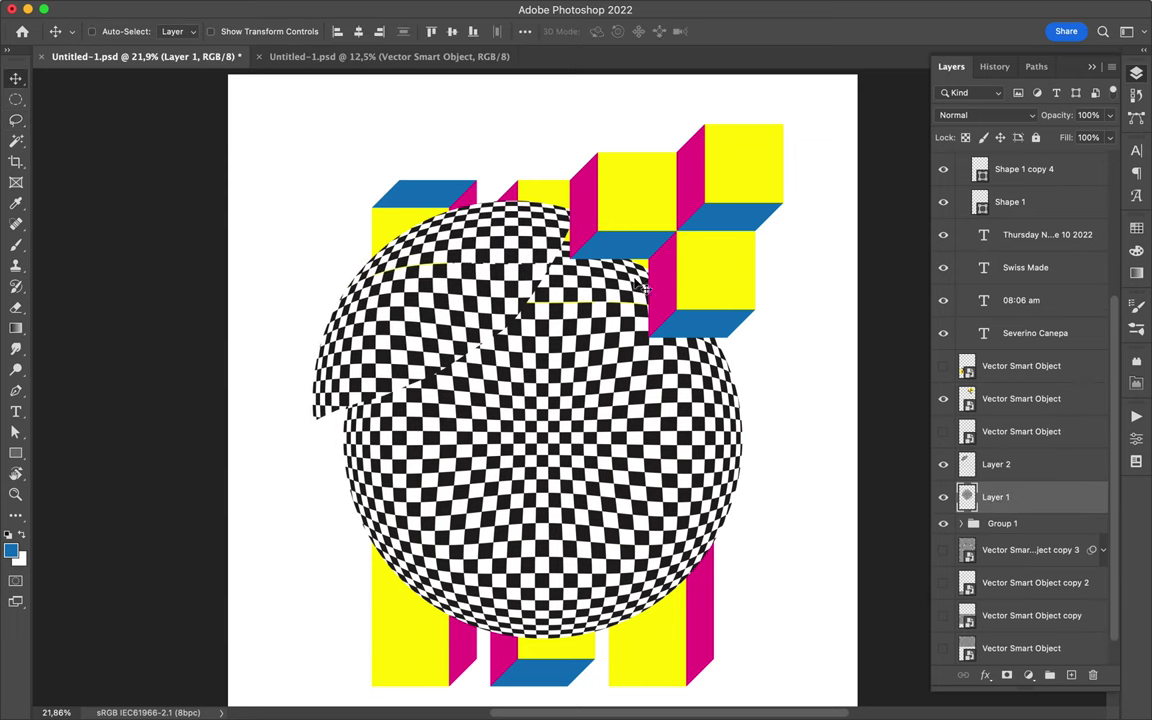
Draw a thick curved magenta pen shape arcing across the sphere to its left edge.
key("p")
left_click(580, 250)
left_click_drag(320, 408, 297, 472)
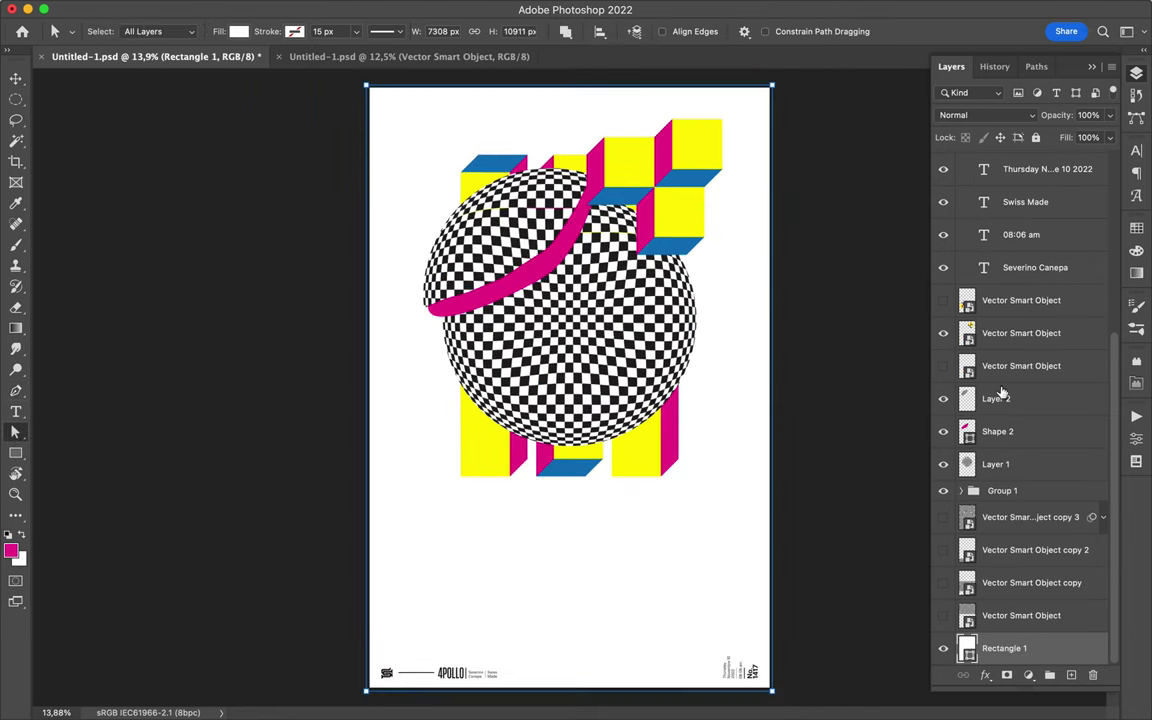
left_click(996, 398)
left_click(996, 464)
left_click(1020, 300, "shift")
Copy the checkerboard selection to Layer 3, hide the old copy and show the white Background.
key("v")
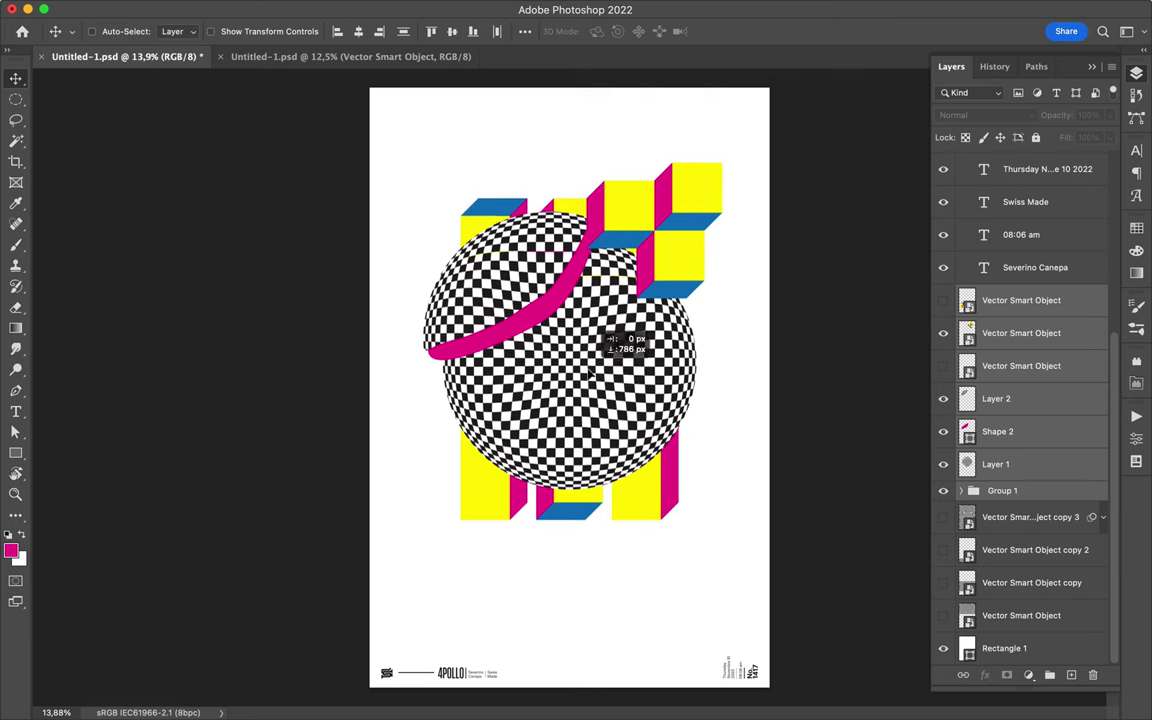
scroll(628, 300, "up", 2)
scroll(585, 355, "down", 2)
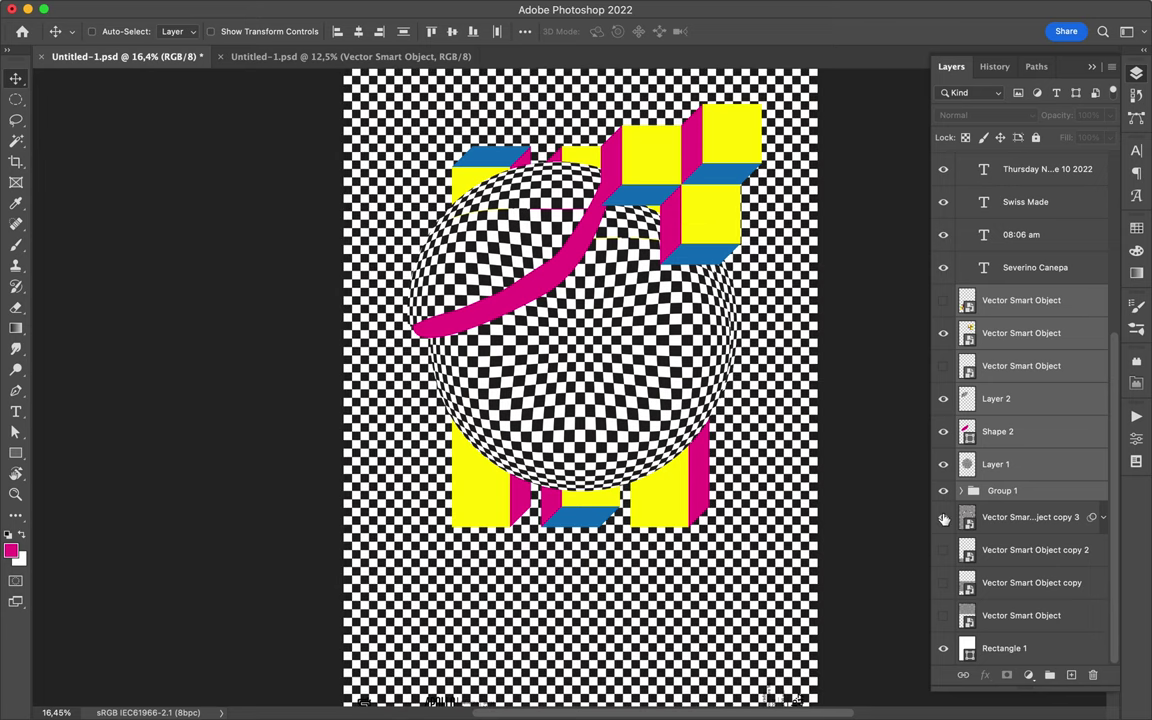
key("m")
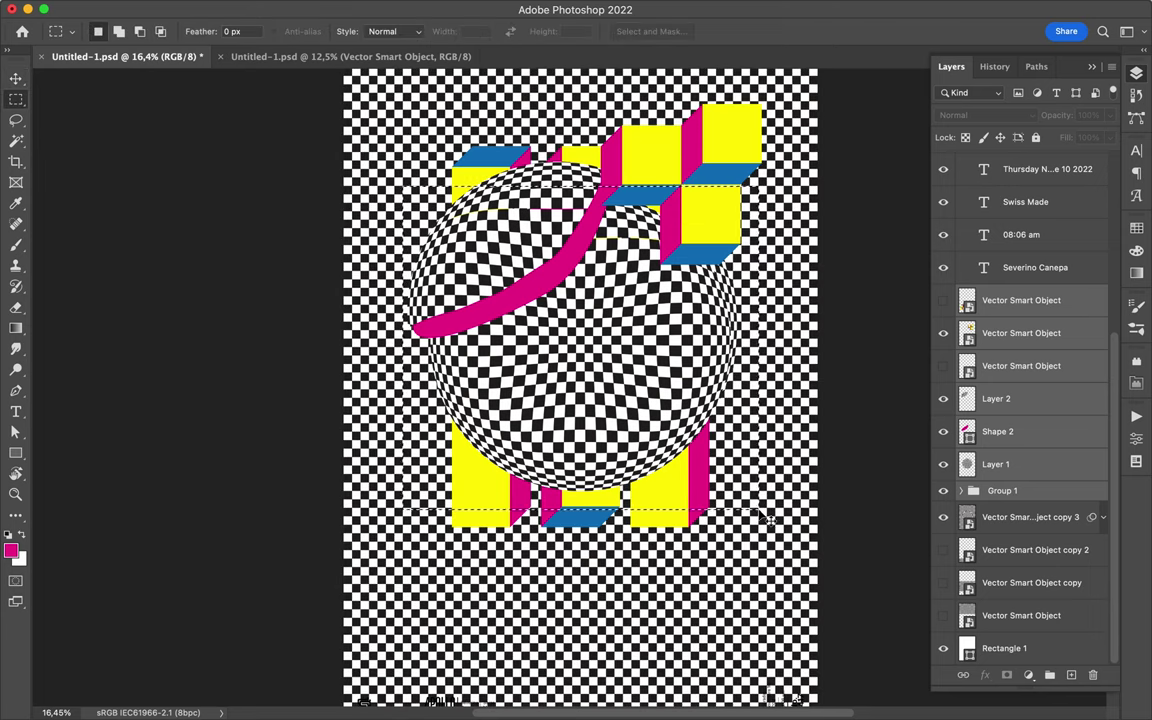
left_click(1030, 517)
key("ctrl+j")
left_click(943, 549)
key("v")
left_click_drag(740, 456, 742, 462)
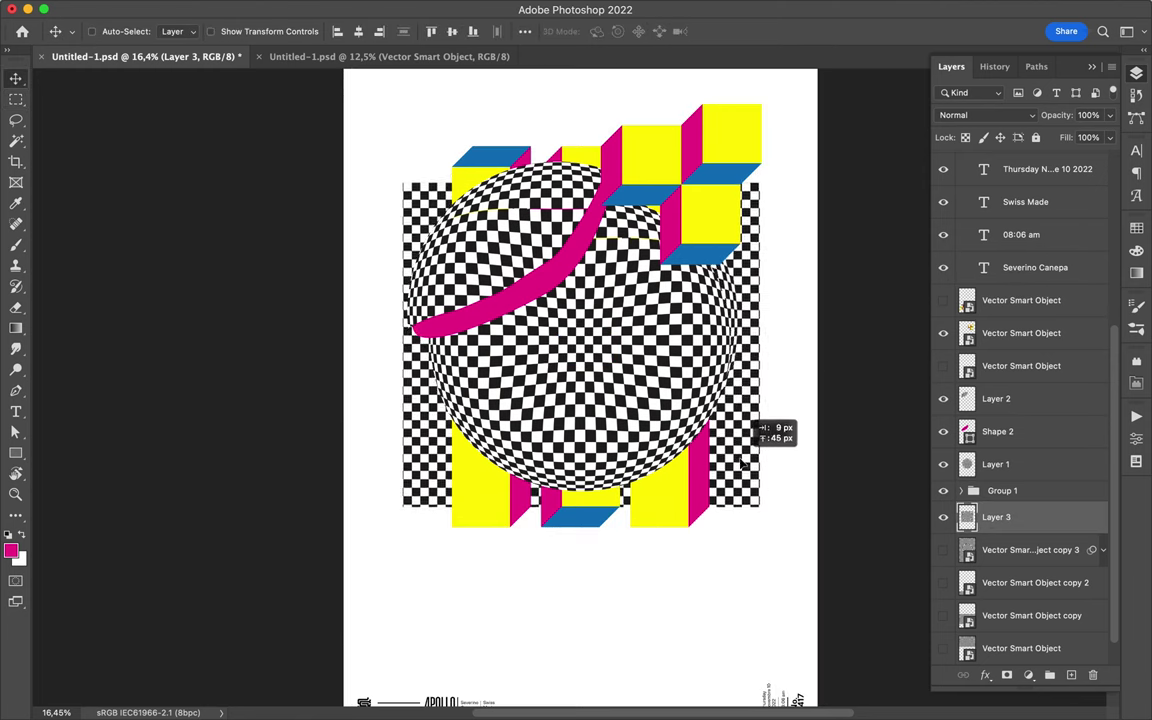
Drag a copy of the top-right cube cluster to the lower left of the sphere.
left_click(694, 193)
mouse_move(694, 193)
left_mouse_down()
mouse_move(476, 489)
mouse_move(503, 483)
left_mouse_up()
key("ctrl+t")
key("Escape")
Nudge the lower-left cube copy up and right to sit against the sphere.
scroll(564, 525, "up", 5)
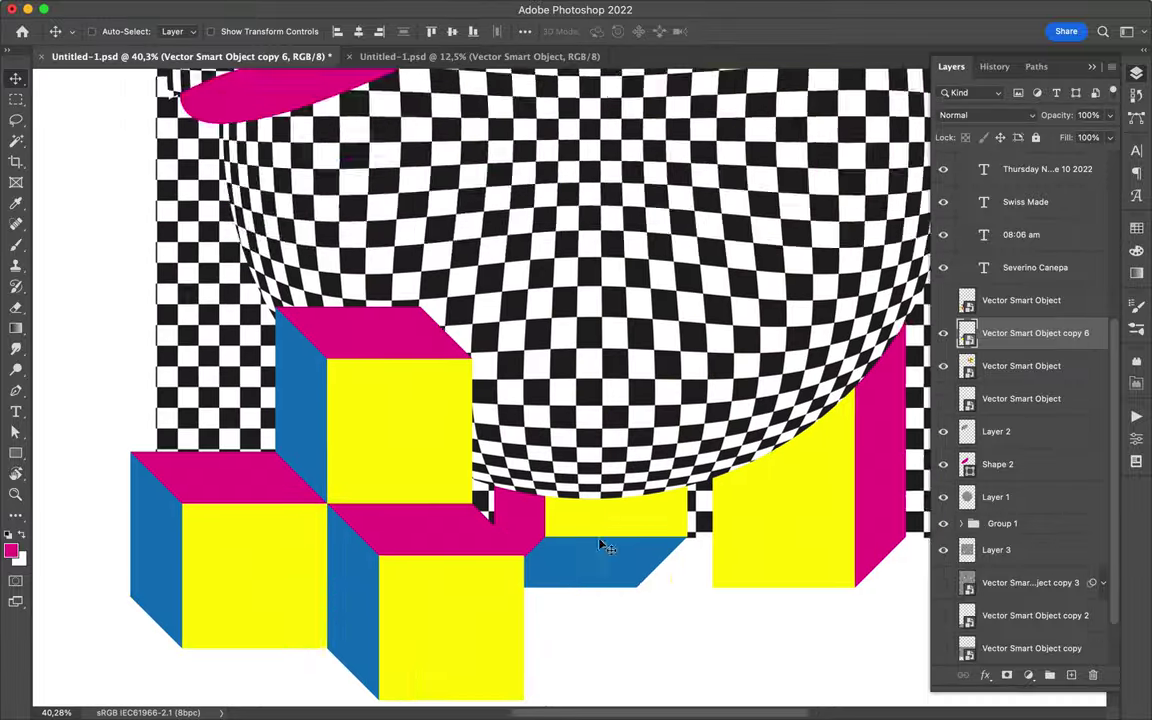
scroll(540, 480, "up", 5)
scroll(378, 411, "down", 2)
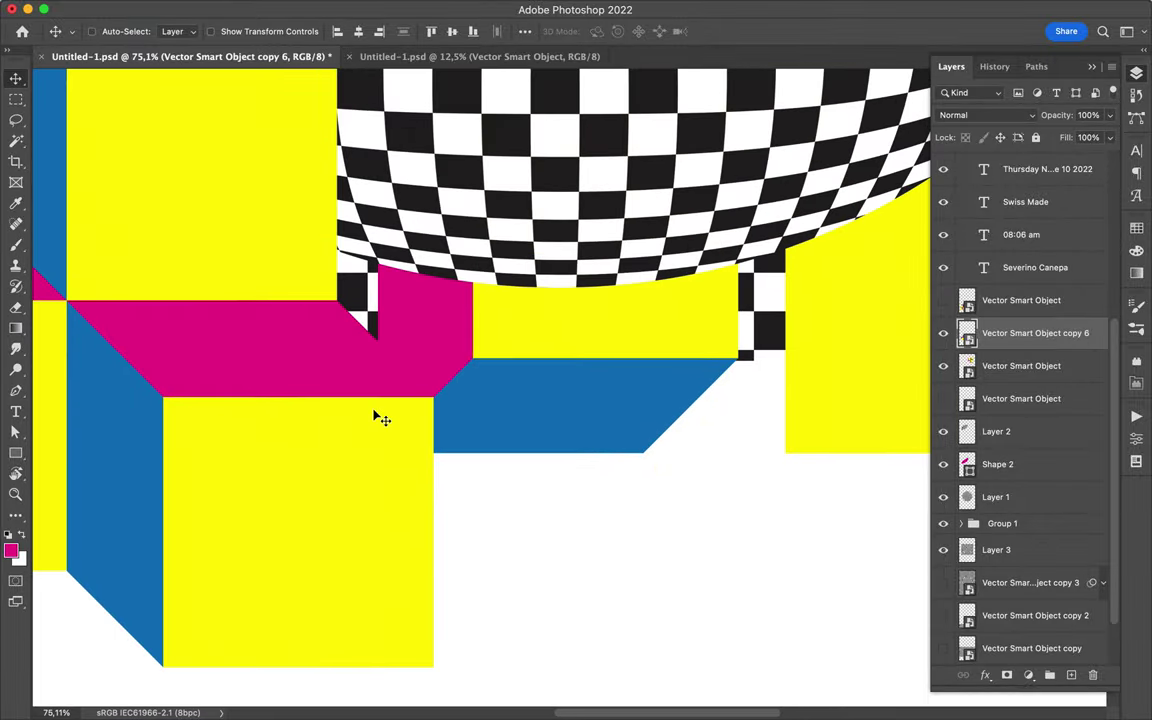
scroll(393, 391, "down", 3)
left_click_drag(378, 411, 399, 391)
scroll(398, 398, "up", 2)
scroll(399, 398, "up", 2)
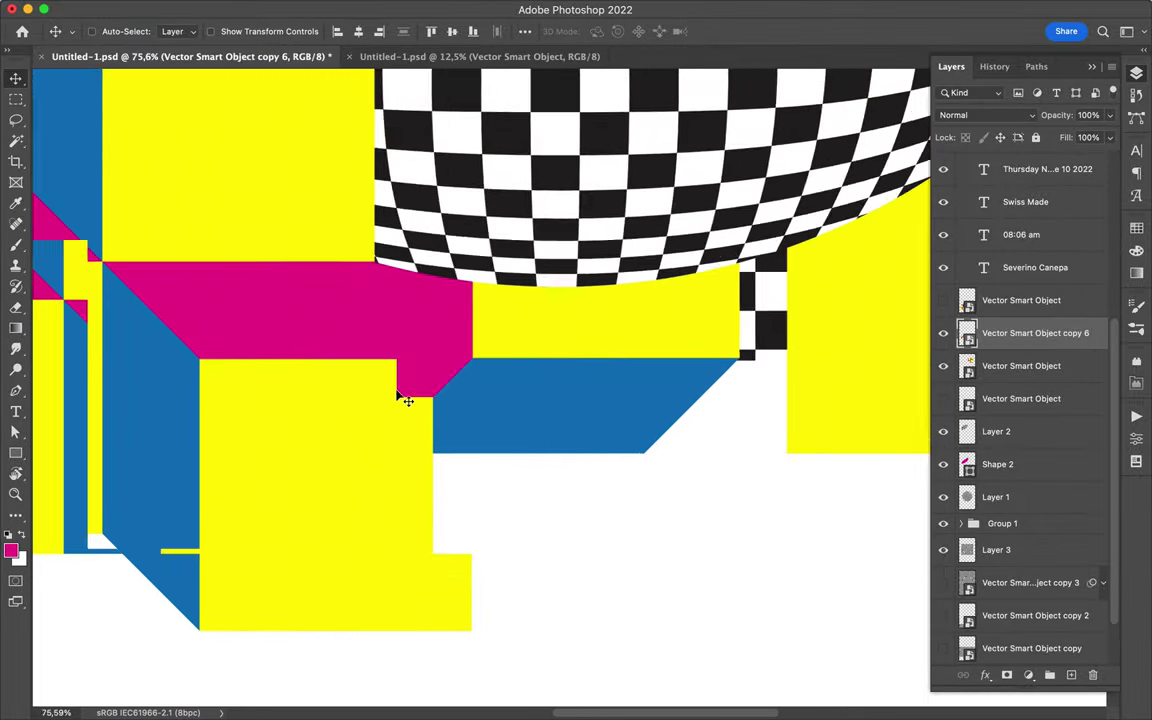
scroll(399, 398, "up", 3)
scroll(398, 398, "down", 3)
scroll(398, 398, "down", 3)
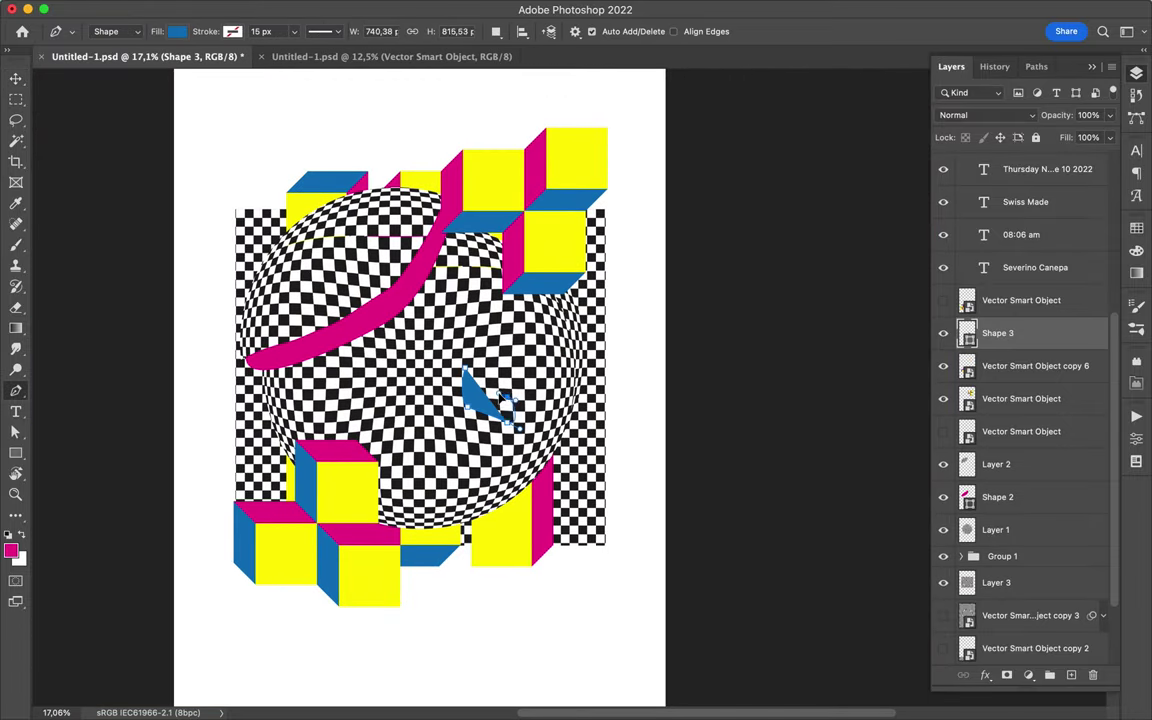
Delete the stray blue Shape 3 and draw a thin rectangle bar across the sphere.
key("Delete")
key("m")
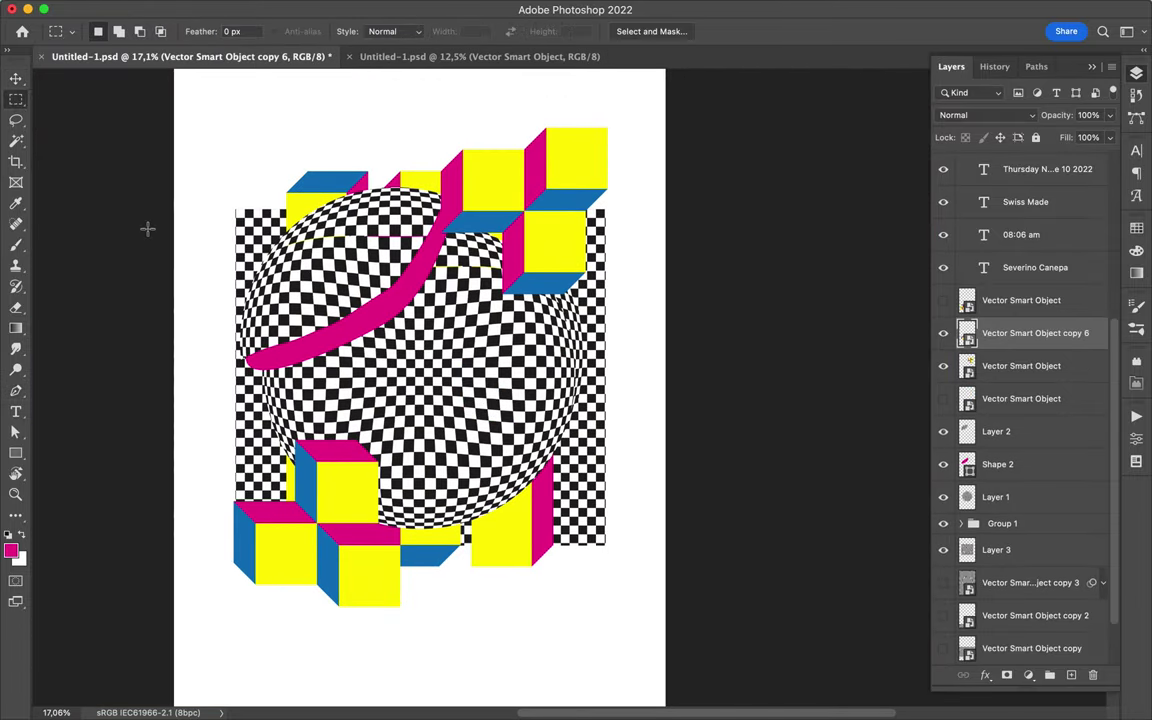
left_click_drag(497, 401, 507, 402)
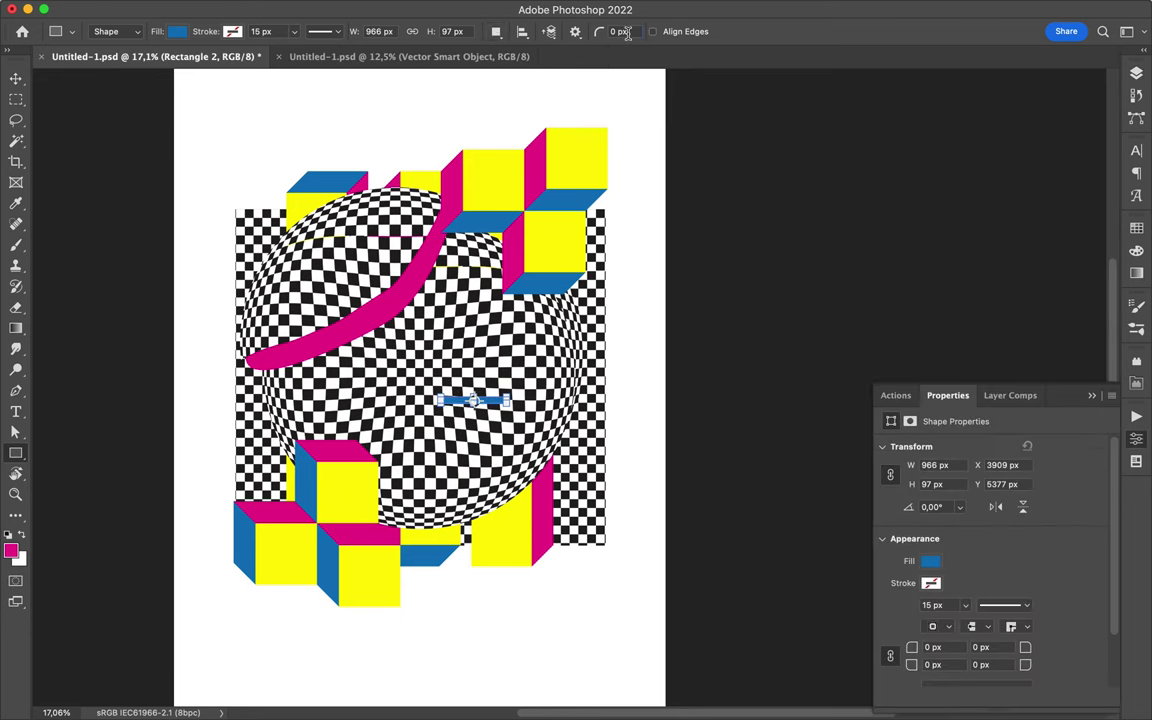
scroll(472, 381, "up", 3)
key("Delete")
right_click(16, 453)
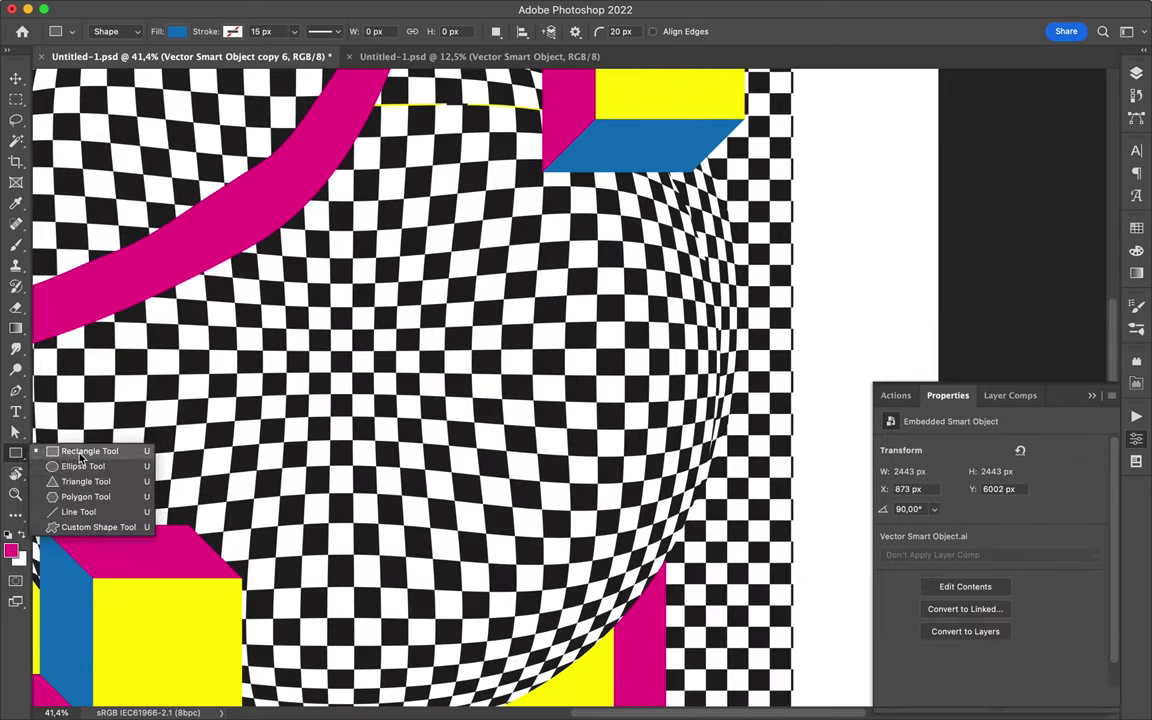
left_click(80, 450)
left_click_drag(385, 313, 622, 325)
Redraw the bar as a rounded blue bar across the middle of the sphere.
key("v")
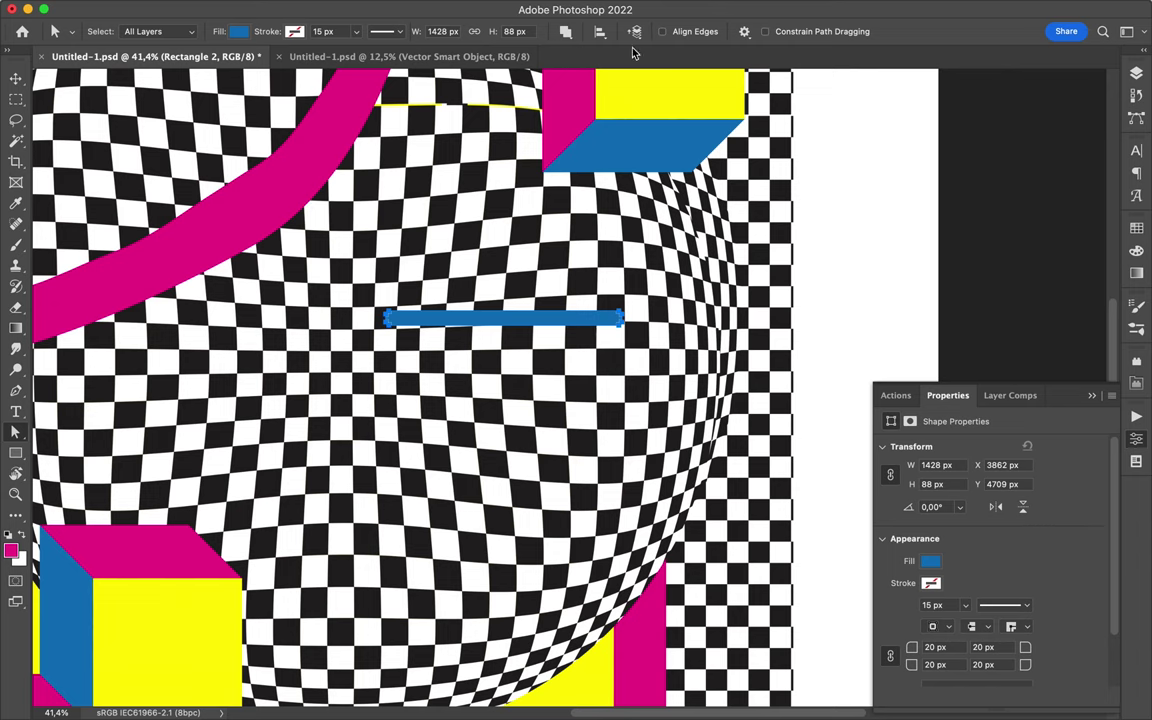
key("v")
left_click_drag(509, 320, 548, 282)
key("Delete")
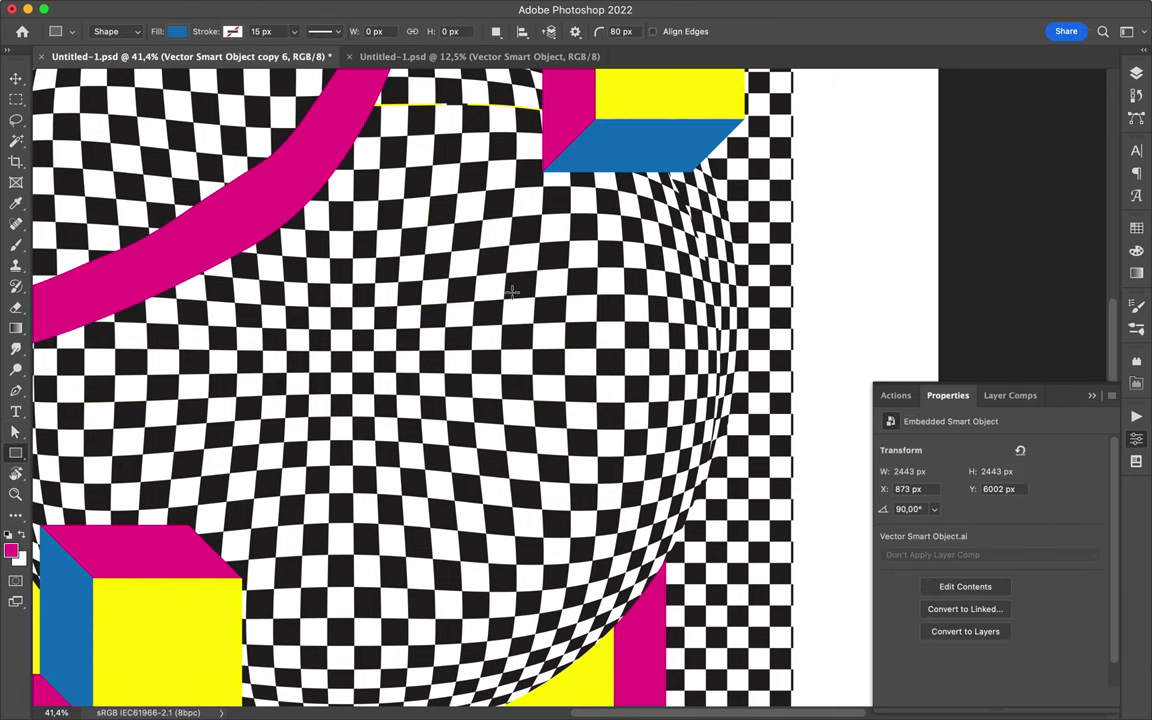
left_click_drag(636, 287, 636, 290)
scroll(521, 318, "down", 2)
key("v")
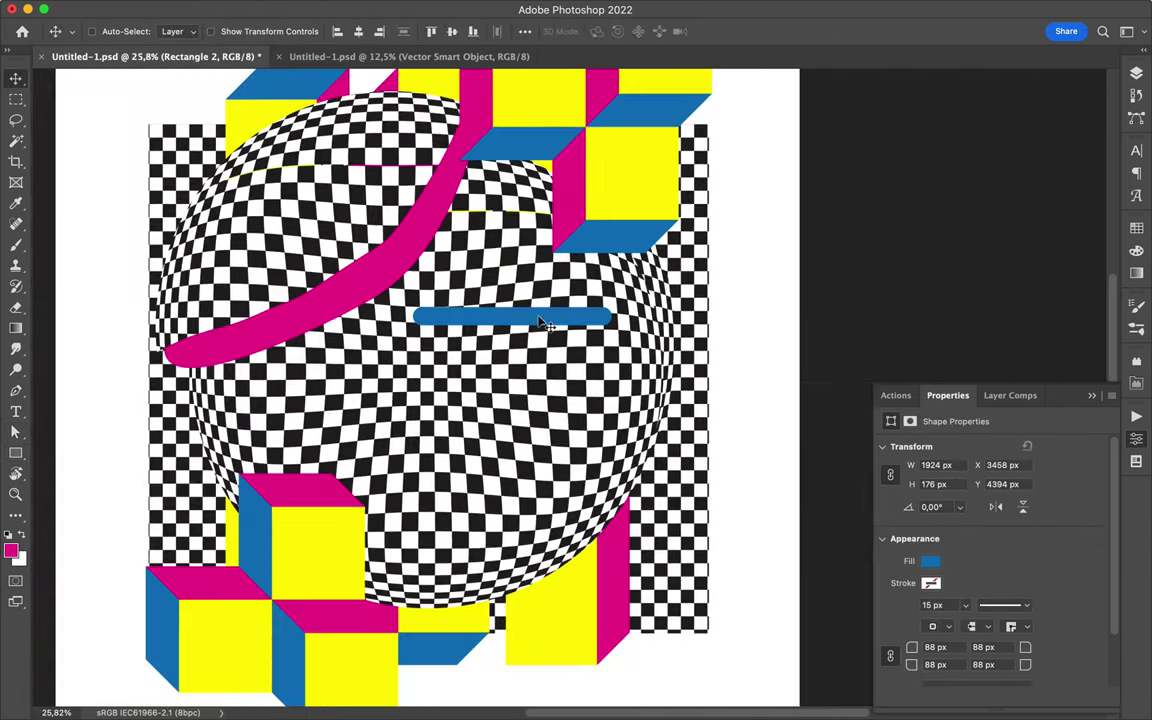
Duplicate the blue bar twice, recolor the copies yellow and pink, and offset them.
key("i")
left_click(673, 167)
key("a")
left_click(238, 31)
key("v")
left_click_drag(540, 322, 641, 662)
left_click(238, 31)
left_click(131, 106)
key("v")
scroll(342, 527, "down", 1)
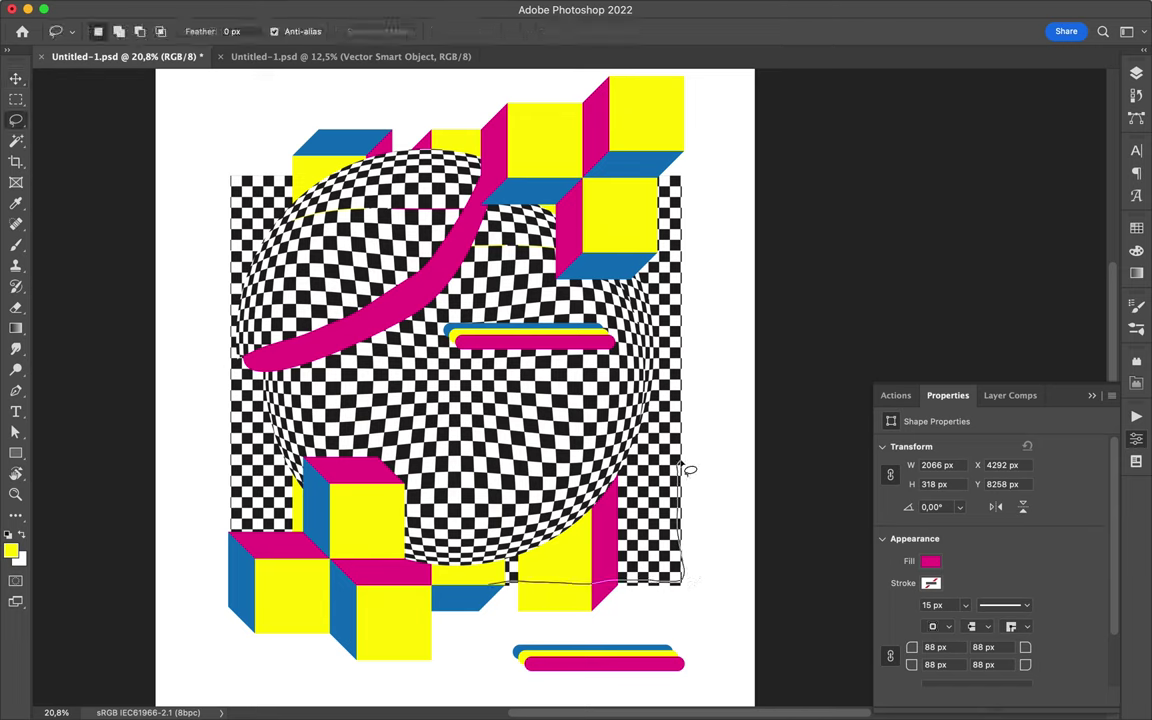
Trim the checkerboard panel's edges with a lasso selection and shift the panel down slightly.
key("ctrl+j")
key("v")
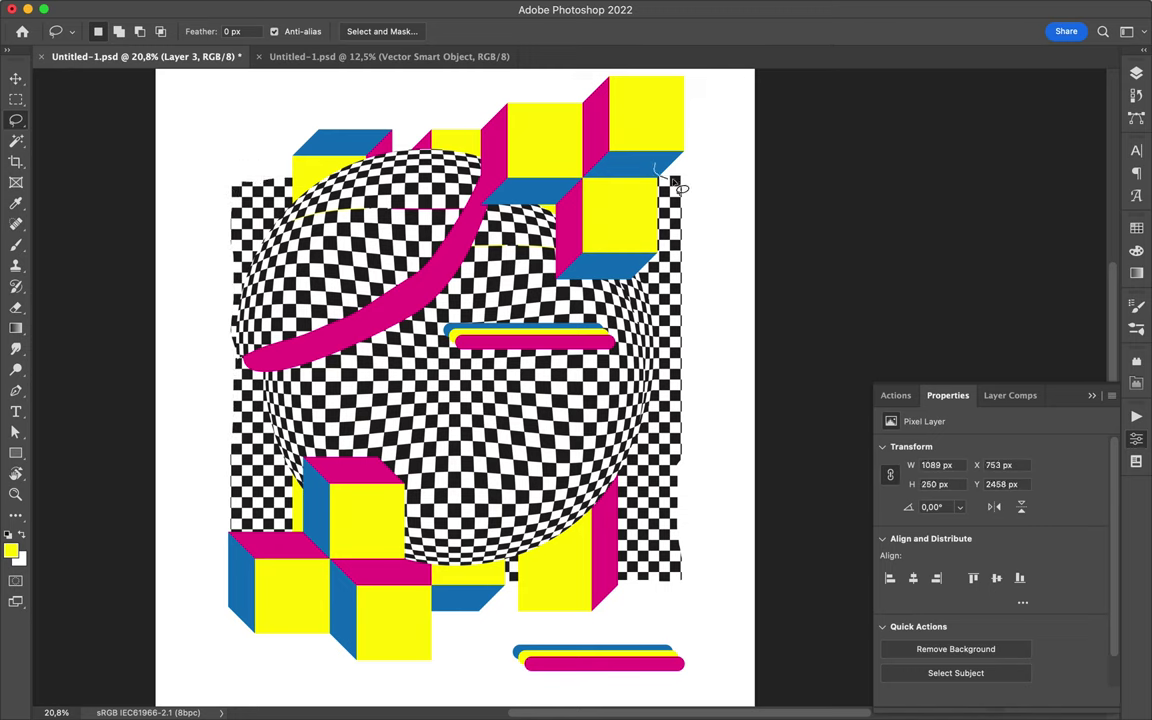
right_click(686, 308)
left_click(688, 297)
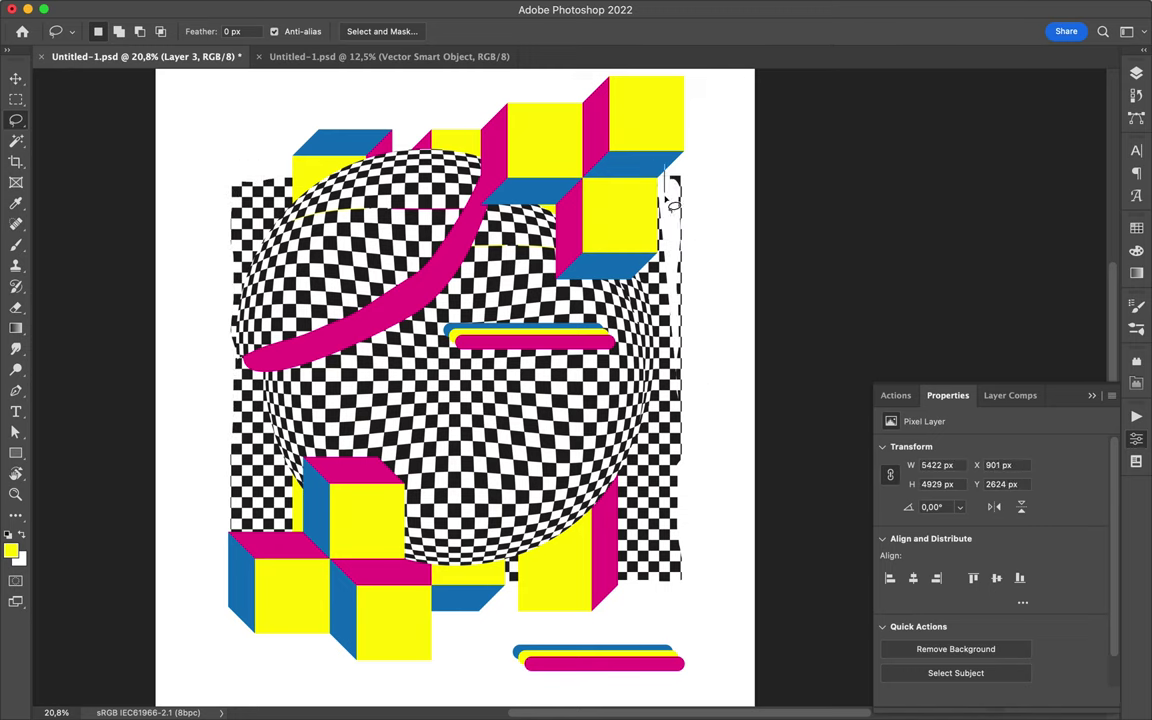
key("ctrl+d")
key("v")
scroll(450, 380, "down", 1)
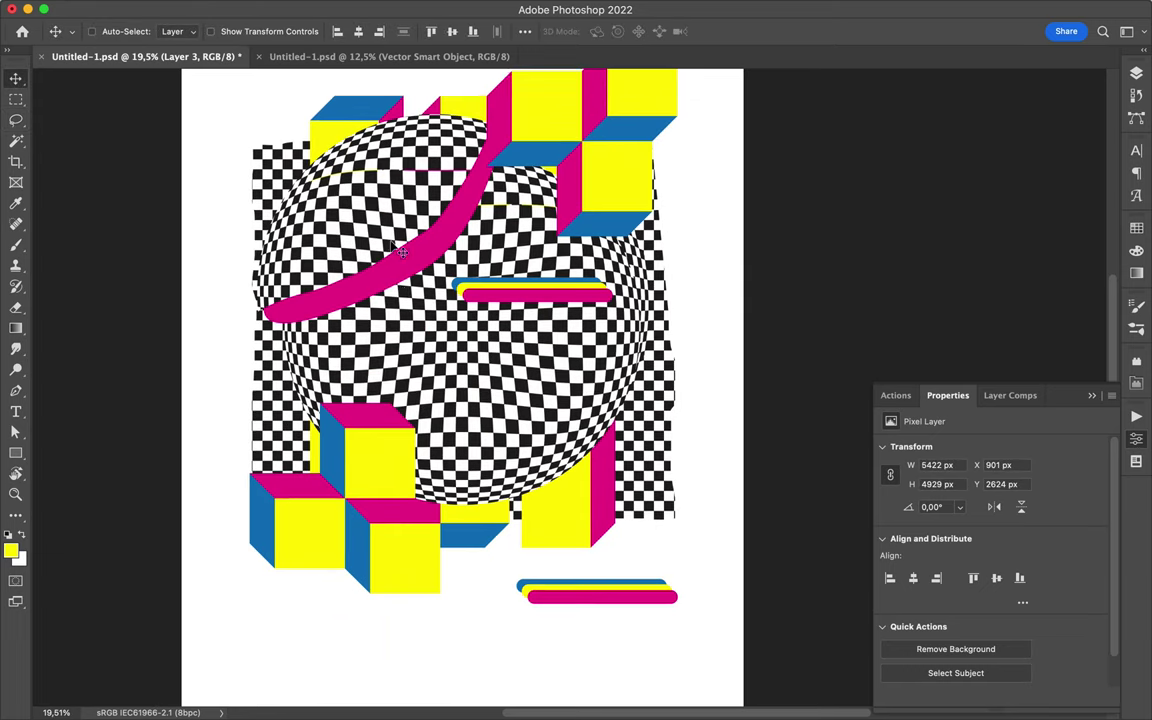
left_click_drag(398, 192, 398, 252)
Place small copies of the bar stack, scaled to 35% width, around the sphere.
left_click_drag(490, 378, 383, 268)
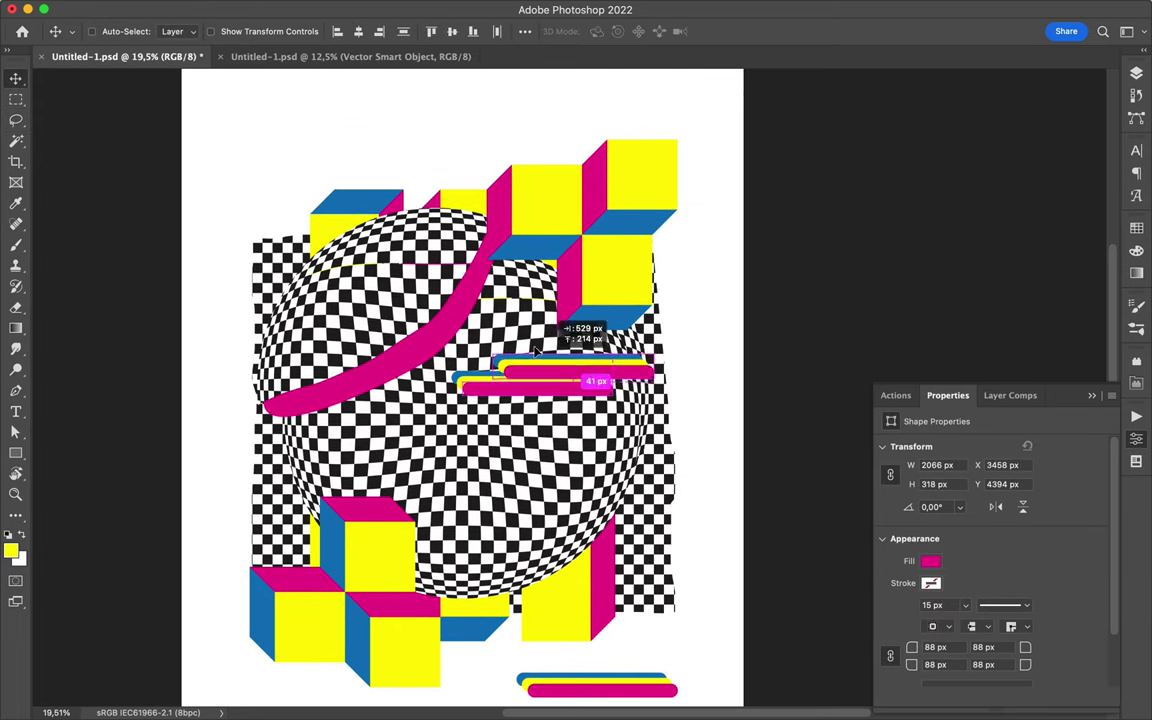
left_click_drag(509, 268, 411, 266)
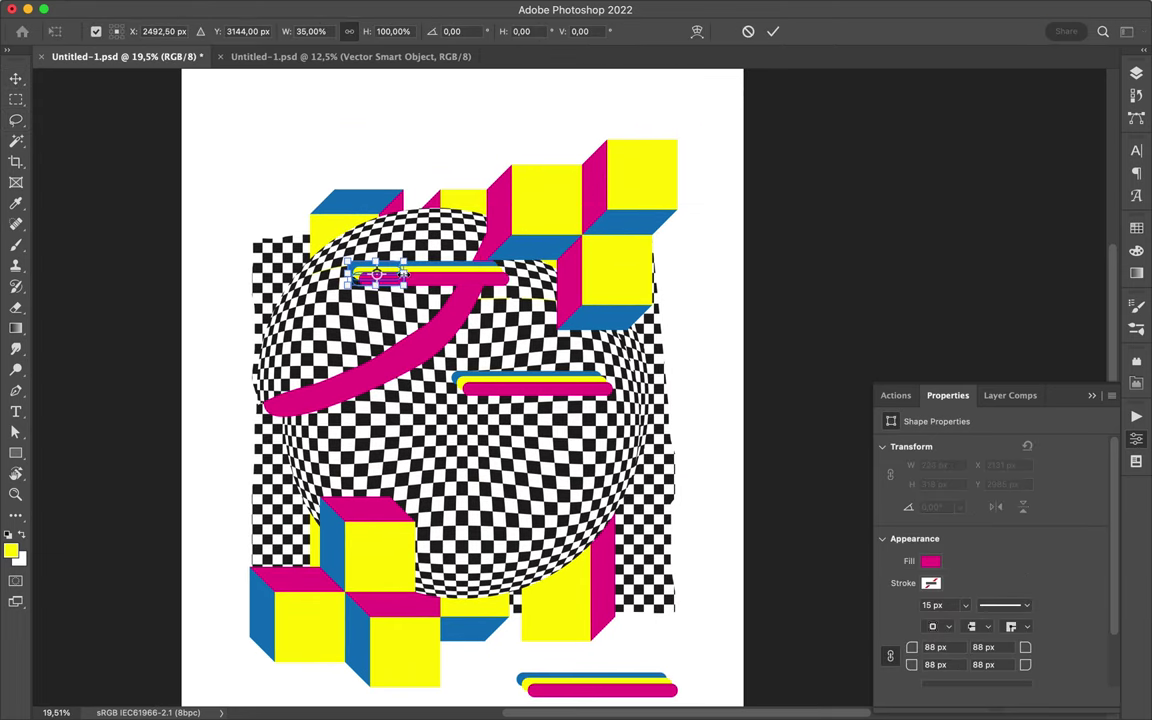
key("Return")
mouse_move(345, 252)
left_mouse_down()
mouse_move(356, 153)
mouse_move(390, 262)
mouse_move(412, 554)
left_mouse_up()
scroll(476, 558, "down", 2)
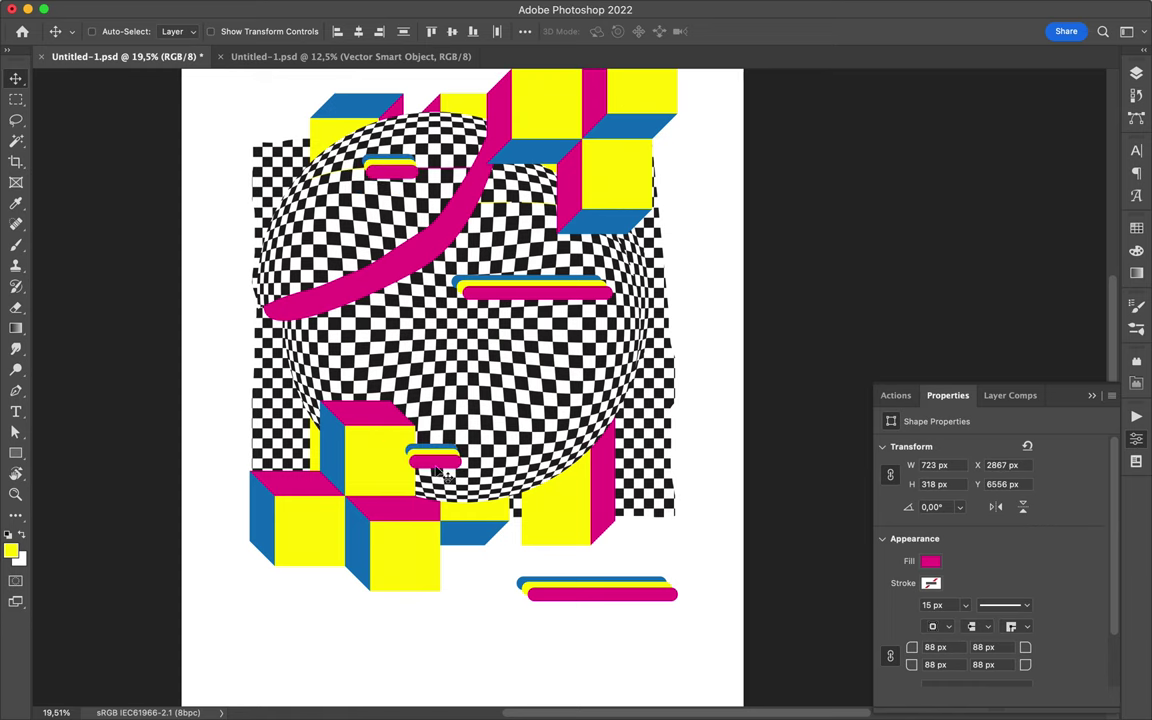
mouse_move(416, 188)
left_mouse_down()
mouse_move(413, 440)
mouse_move(420, 180)
left_mouse_up()
Delete the extra top-left bar stack and marquee a square area near the page bottom.
scroll(420, 180, "up", 2)
scroll(450, 231, "down", 1)
key("BackSpace")
scroll(597, 225, "down", 1)
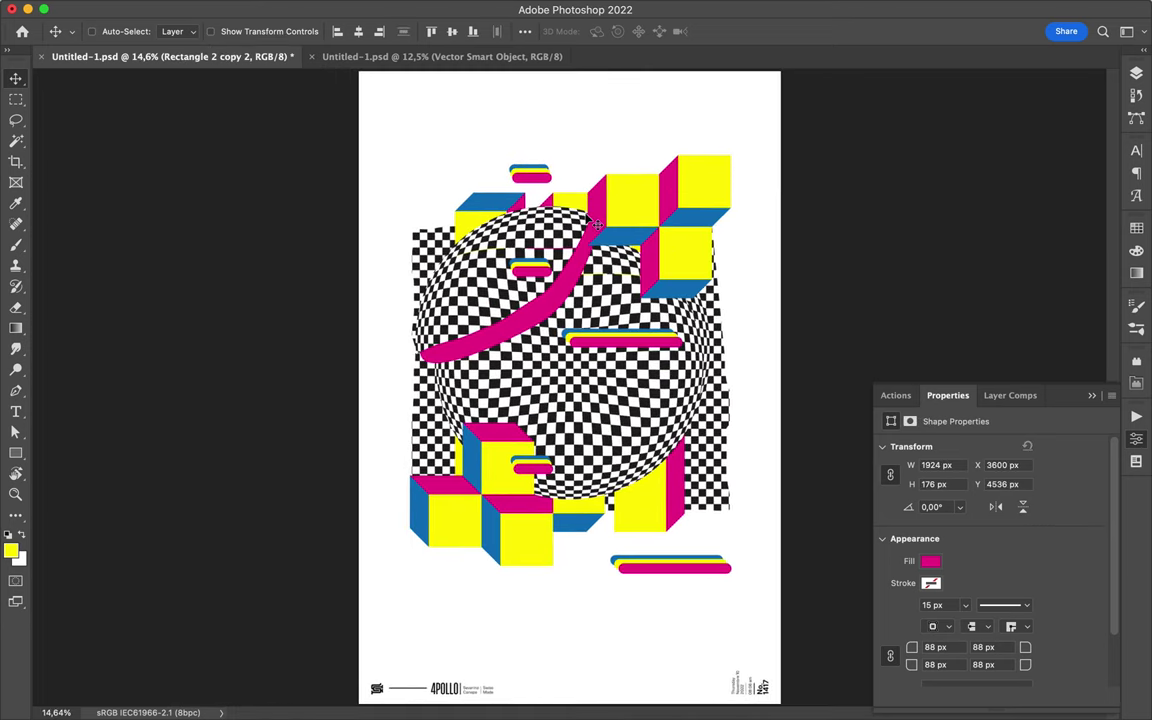
key("F7")
key("m")
left_click_drag(440, 547, 596, 705)
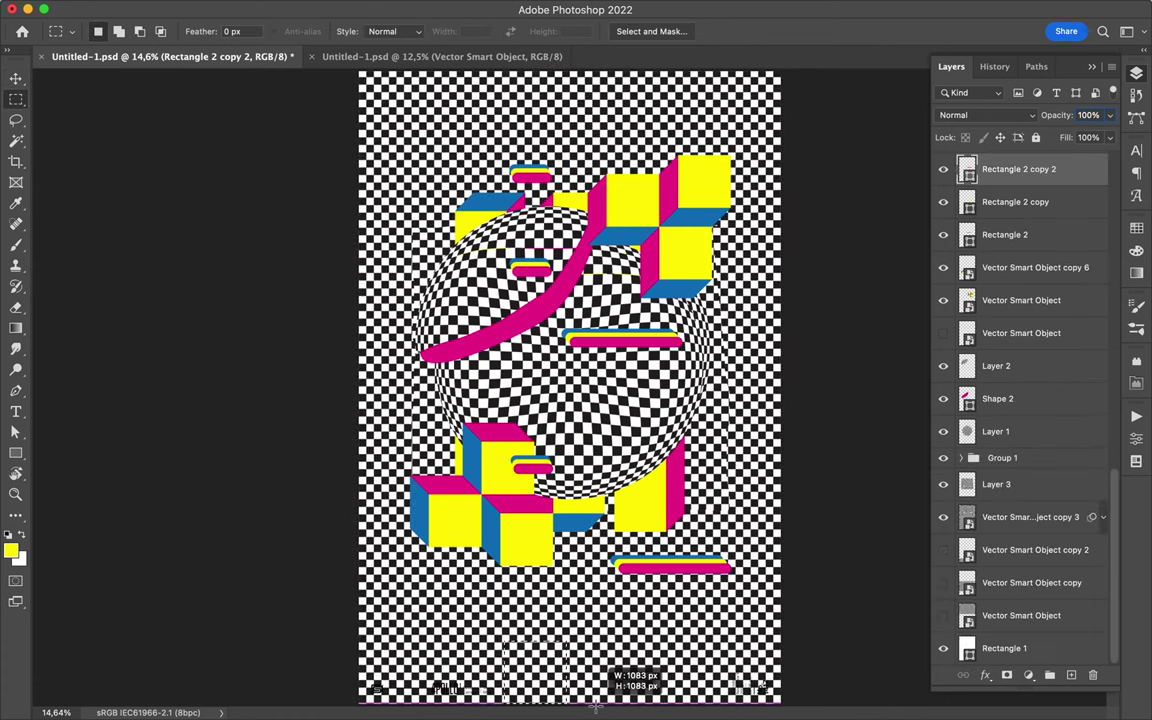
Fill the square on a new layer with yellow and place it beneath Layer 1.
key("ctrl+shift+alt+n")
key("alt+BackSpace")
key("v")
left_click_drag(482, 605, 703, 400)
mouse_move(996, 169)
left_mouse_down()
mouse_move(1025, 365)
mouse_move(1025, 478)
left_mouse_up()
left_click_drag(733, 371, 748, 357)
Draw a blue rounded block against the sphere's left edge and a yellow one at its right.
key("u")
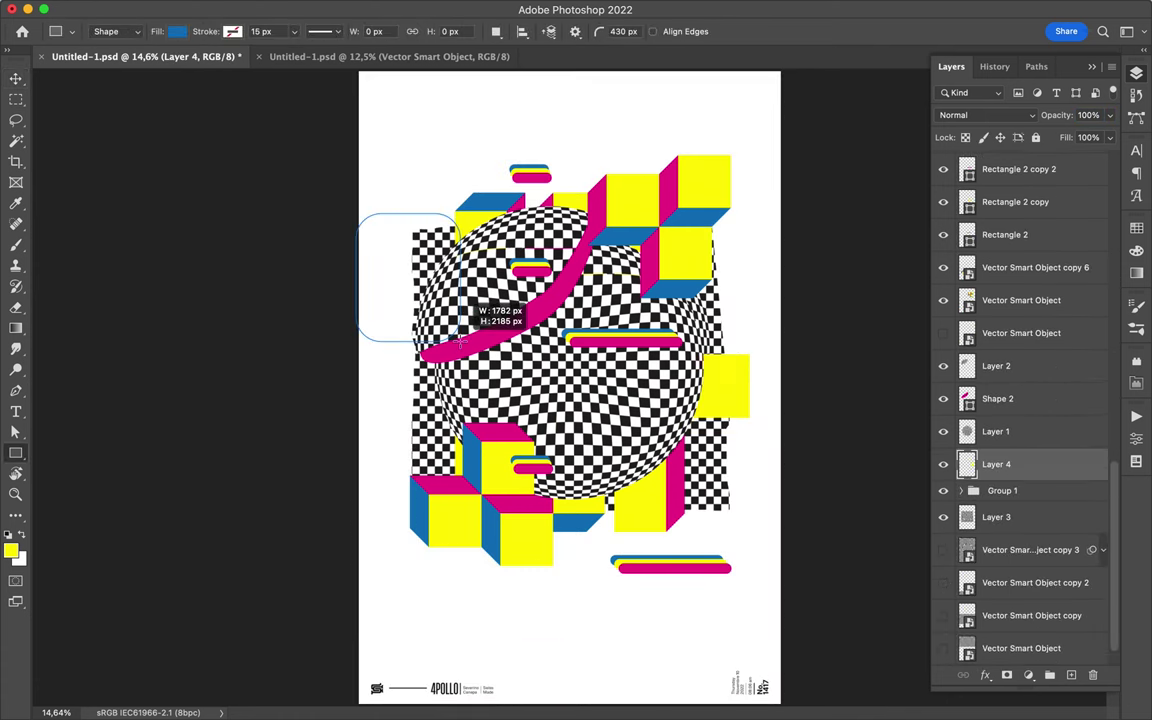
left_click_drag(458, 340, 431, 364)
key("v")
mouse_move(400, 300)
left_mouse_down()
mouse_move(420, 288)
mouse_move(424, 302)
left_mouse_up()
key("ctrl+g")
key("u")
mouse_move(591, 399)
left_mouse_down()
mouse_move(740, 400)
mouse_move(742, 420)
left_mouse_up()
key("v")
left_click_drag(686, 382, 736, 427)
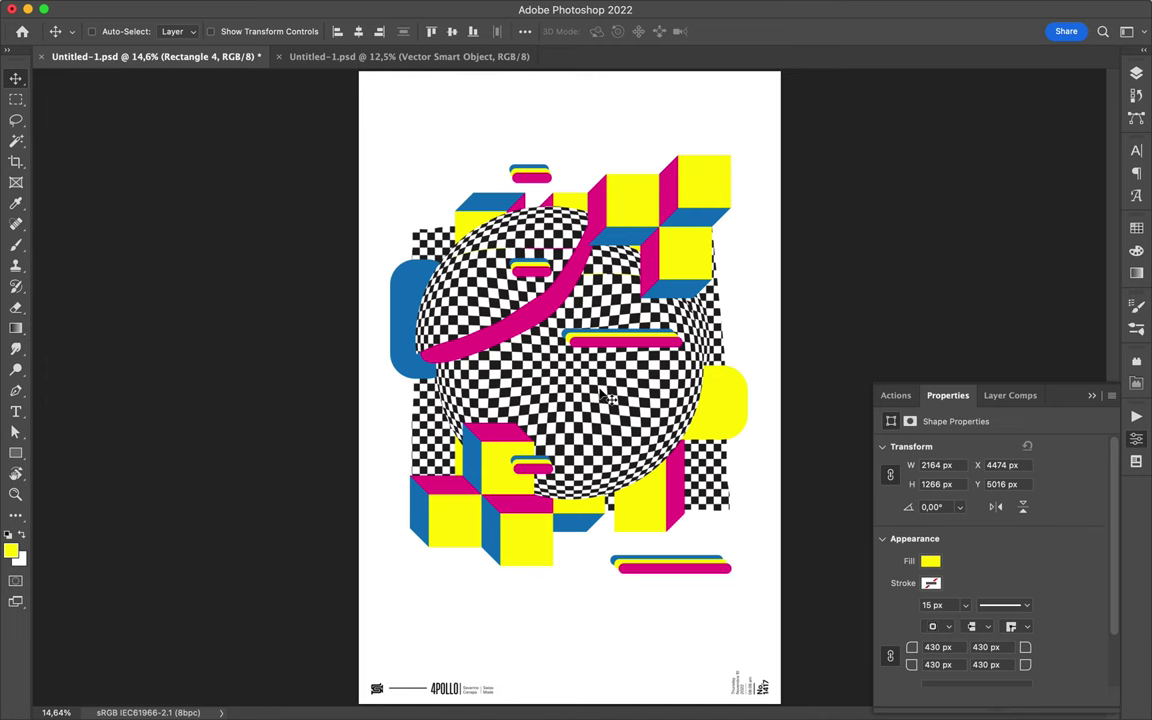
Copy a freehand-lassoed checkerboard piece to a new layer and move it lower right.
key("l")
left_click_drag(640, 370, 626, 462)
key("ctrl+j")
key("v")
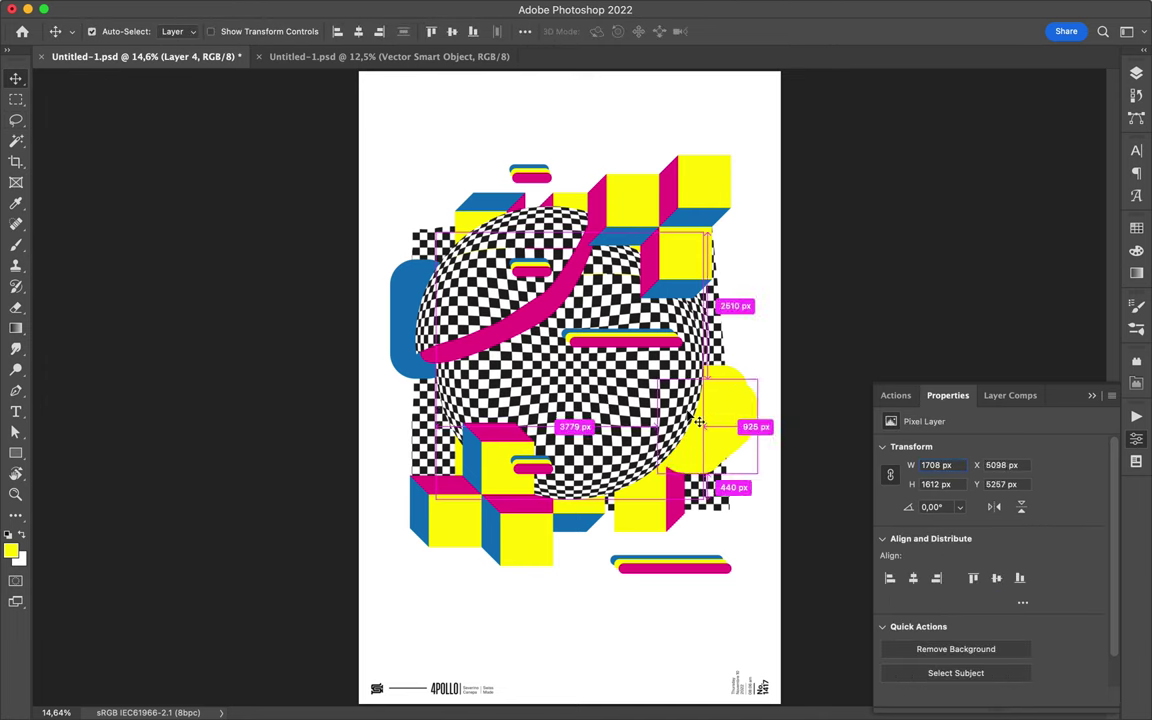
left_click_drag(660, 415, 675, 512)
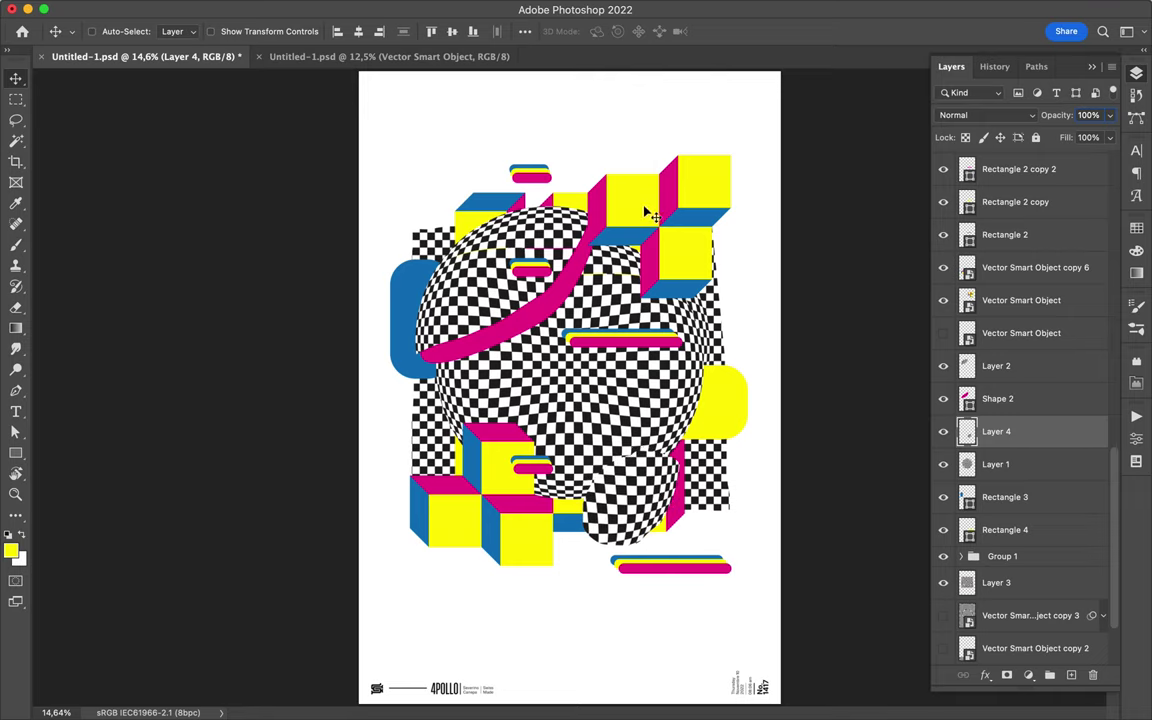
Draw a blue pen shape and move its layer below Layer 4.
key("p")
left_click(590, 527)
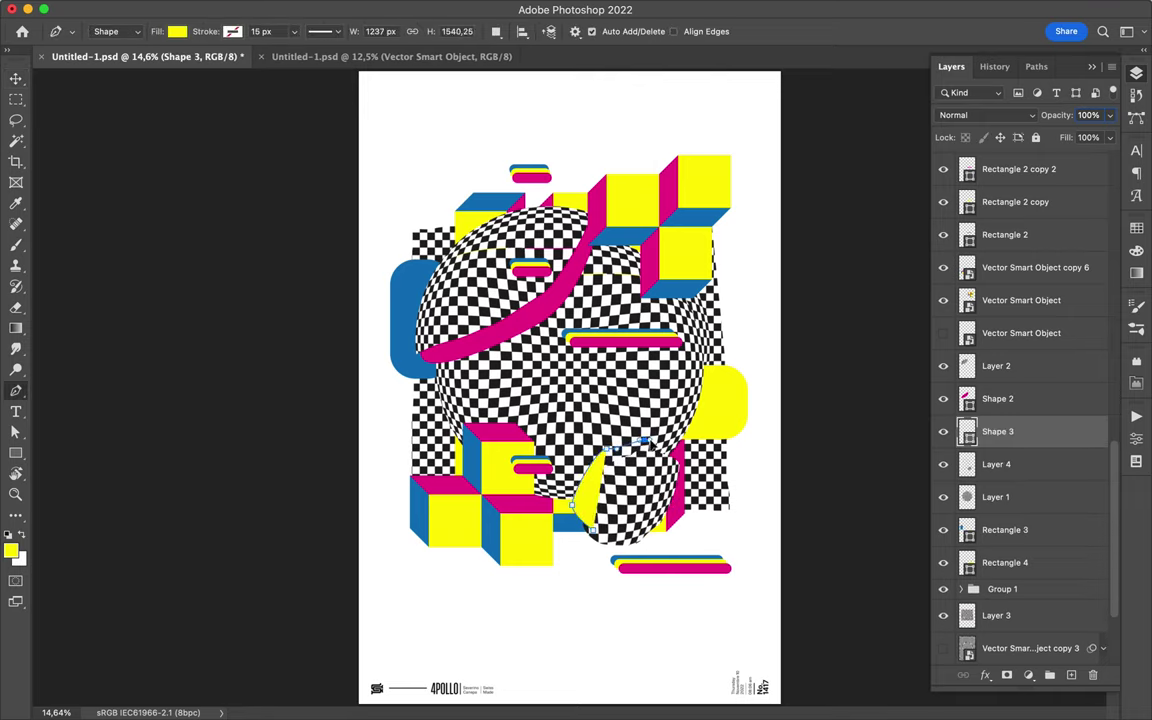
key("a")
left_click(291, 31)
left_click(156, 112)
key("v")
left_click_drag(997, 431, 1033, 463)
Move Layer 5 below Rectangle 2, scale the checker ball, and put a copy on the upper cube.
key("m")
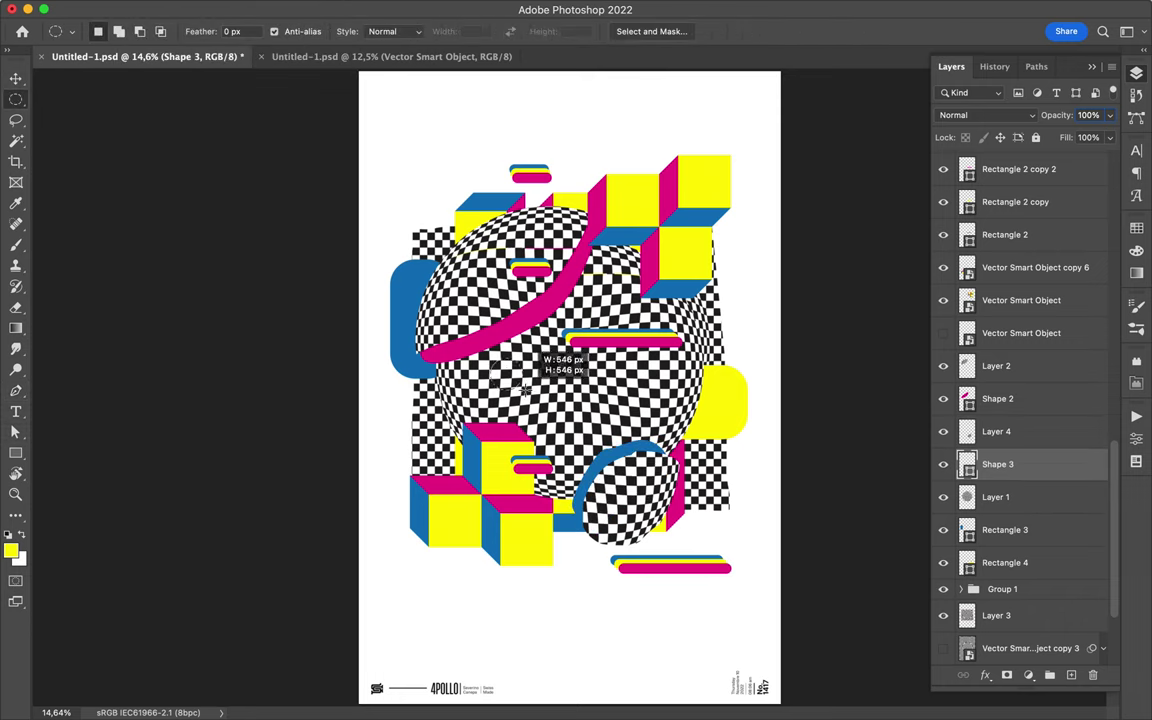
key("ctrl+j")
key("v")
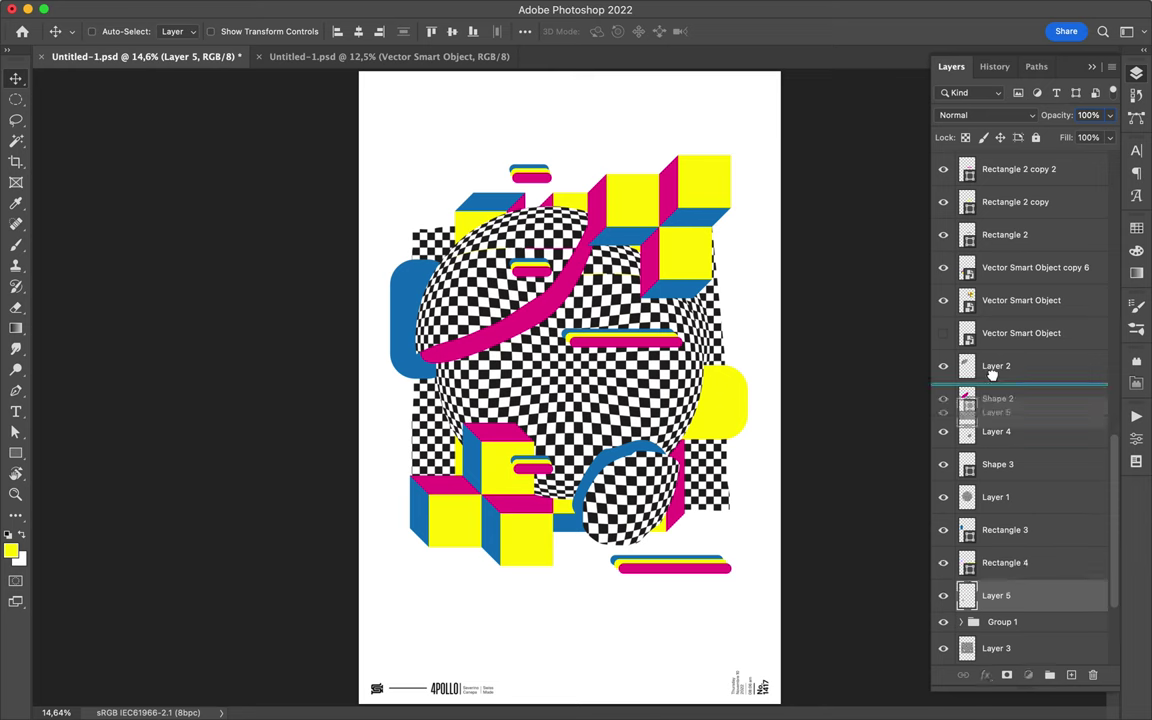
left_click_drag(995, 615, 997, 251)
key("ctrl+plus")
key("ctrl+t")
key("Return")
mouse_move(430, 512)
left_mouse_down()
mouse_move(391, 570)
mouse_move(422, 609)
left_mouse_up()
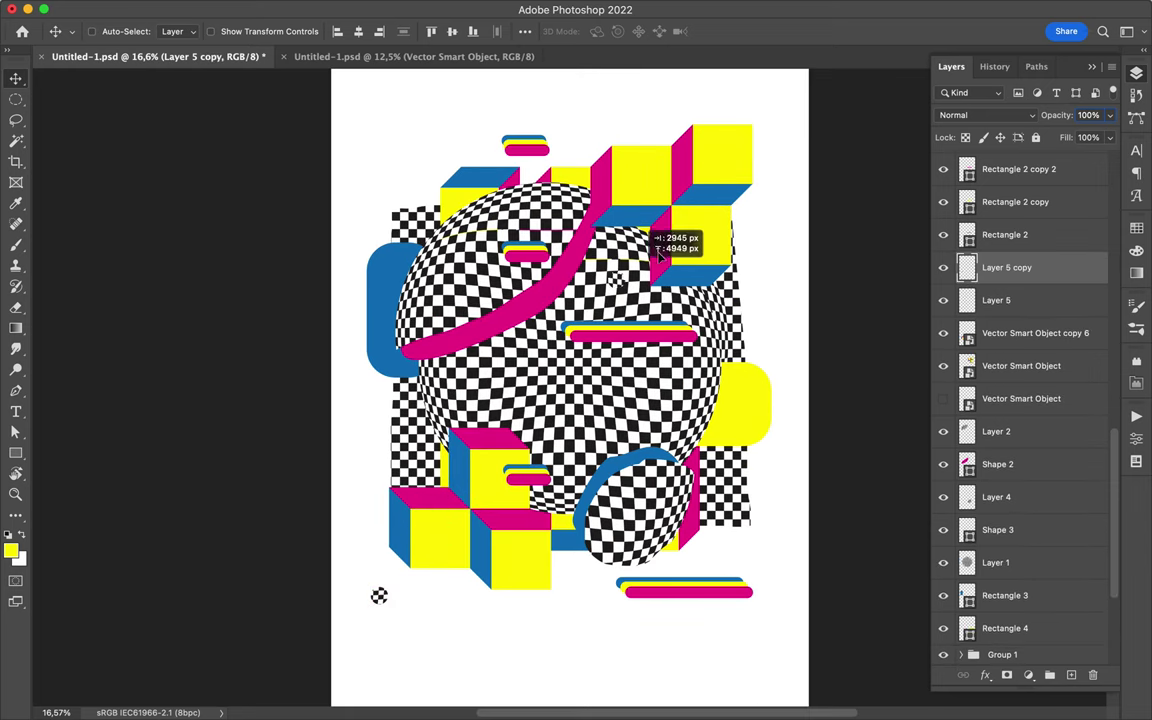
Copy a circular area of the checker pattern and position it behind the cube clusters.
key("alt+comma")
key("m")
mouse_move(391, 363)
left_mouse_down()
mouse_move(478, 450)
mouse_move(568, 616)
left_mouse_up()
key("v")
key("BackSpace")
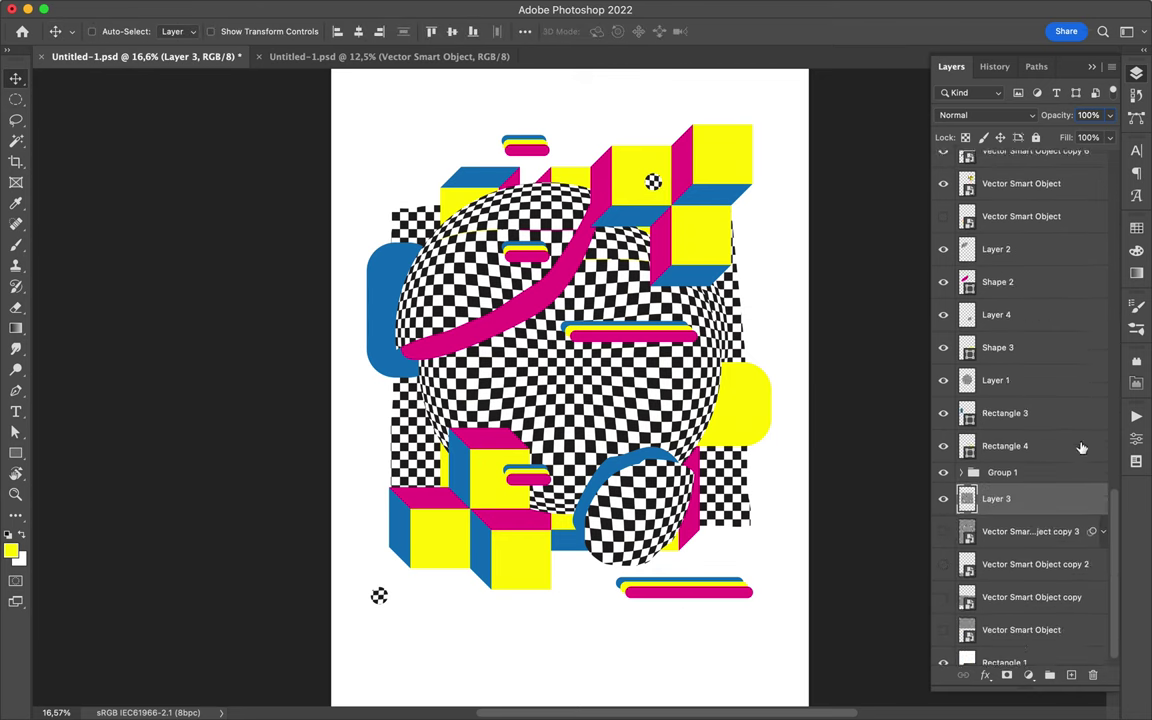
key("m")
key("ctrl+c")
key("Return")
key("ctrl+z")
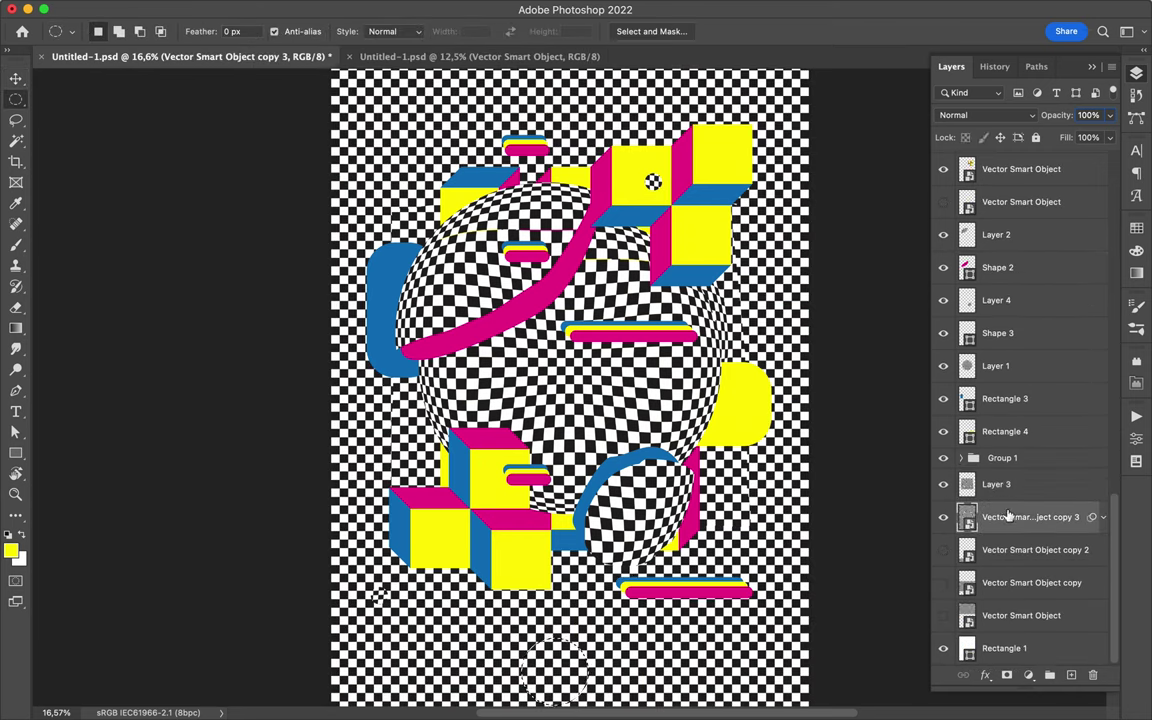
key("ctrl+z")
key("v")
mouse_move(575, 678)
left_mouse_down()
mouse_move(504, 567)
mouse_move(470, 570)
mouse_move(685, 125)
left_mouse_up()
Draw a small ellipse circle at the top right of the poster.
scroll(650, 200, "up", 3)
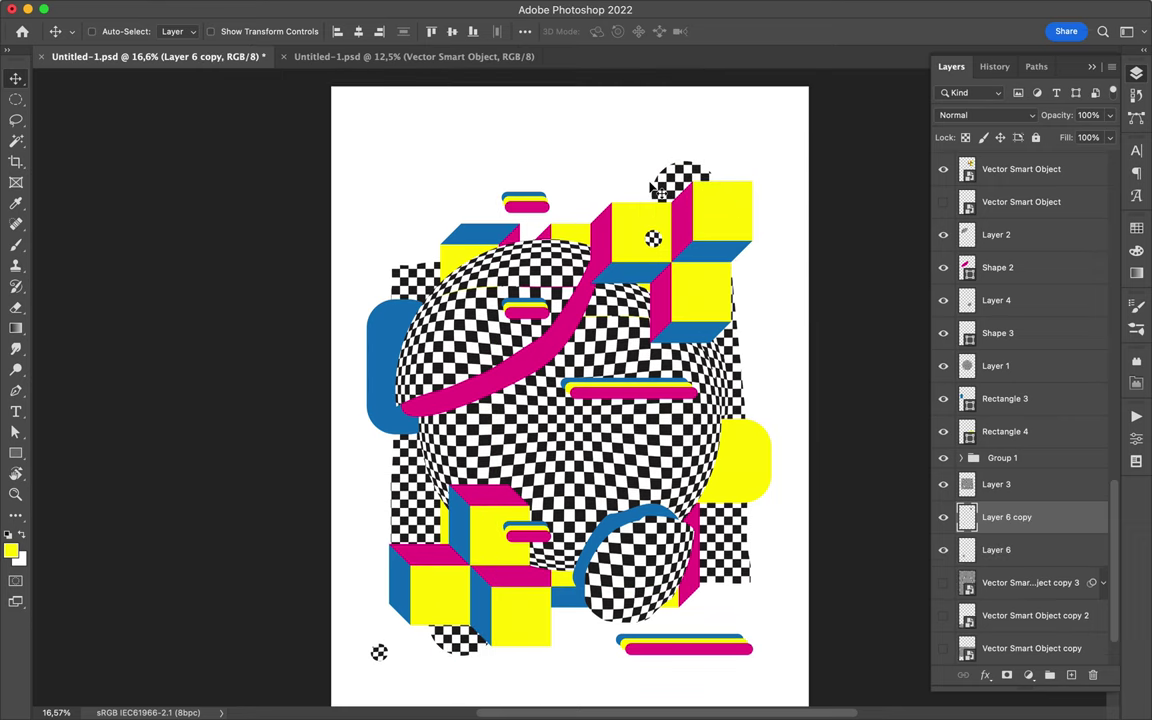
key("u")
left_click_drag(632, 176, 667, 201)
left_click(177, 31)
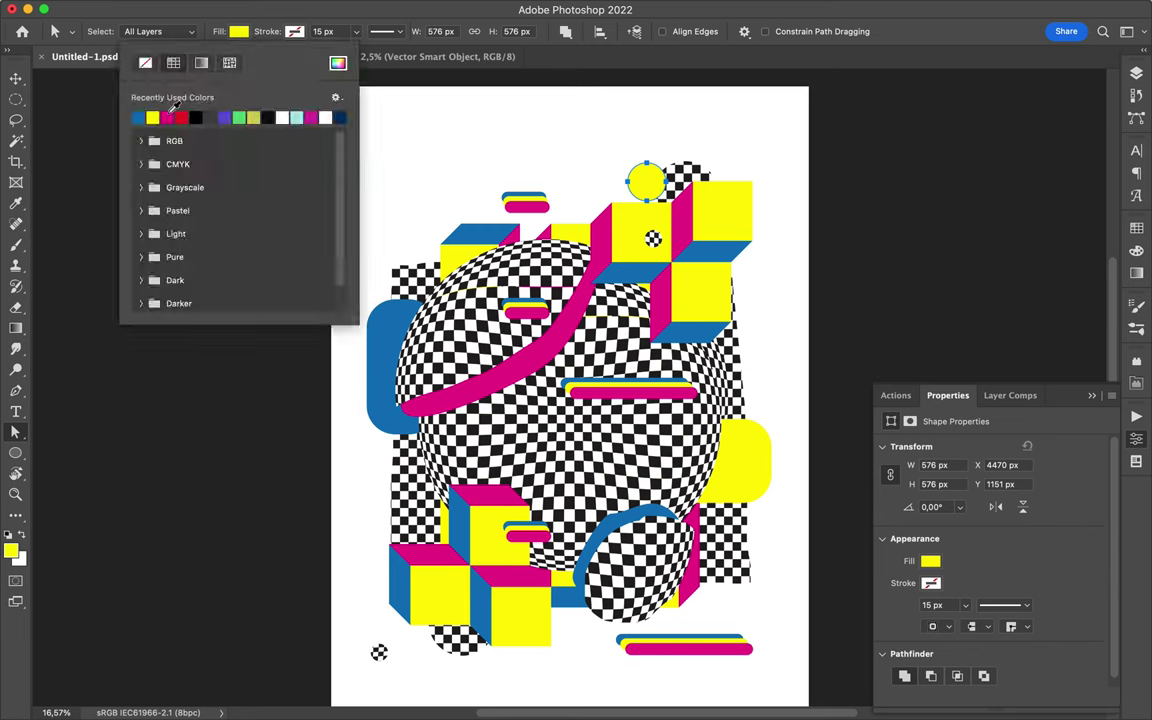
Fill Ellipse 1 magenta, send it back, and place shrunken copies on the sphere.
left_click(150, 116)
key("v")
left_click_drag(978, 513, 978, 612)
mouse_move(650, 188)
left_mouse_down()
mouse_move(512, 458)
mouse_move(478, 447)
mouse_move(462, 462)
left_mouse_up()
key("ctrl+t")
key("Return")
left_click_drag(462, 462, 478, 470)
Duplicate one small dot and recolour the copy yellow.
key("a")
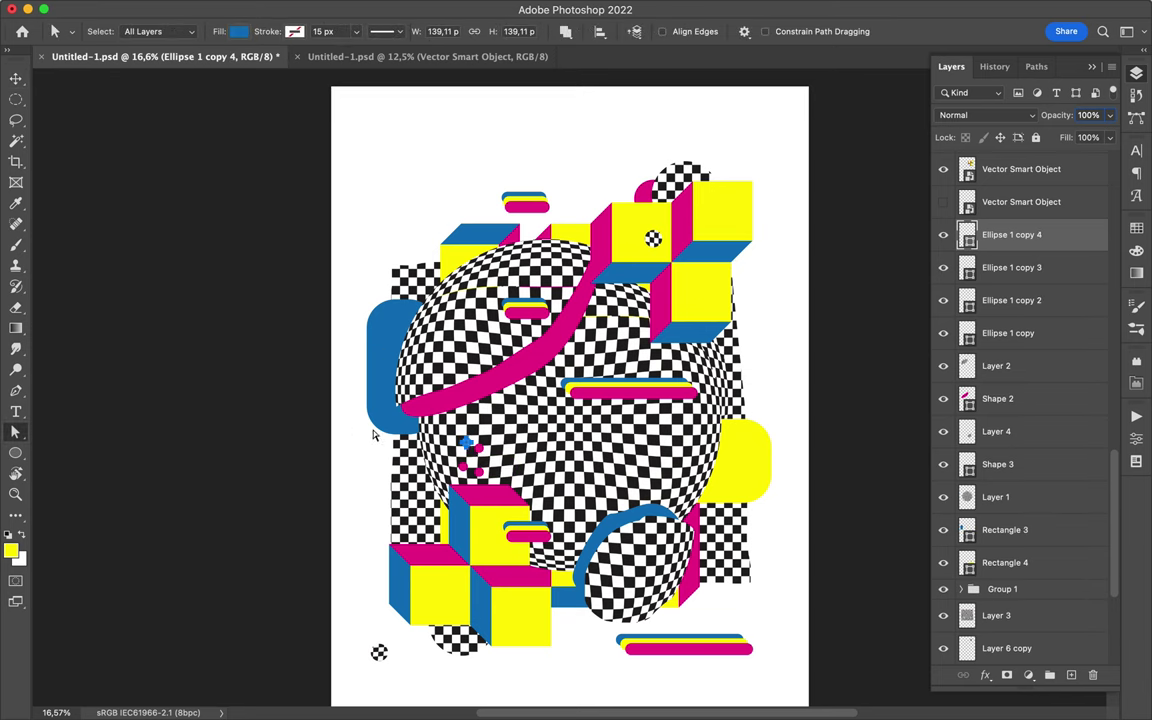
left_click(472, 452)
key("v")
key("ctrl+j")
key("a")
left_click(238, 31)
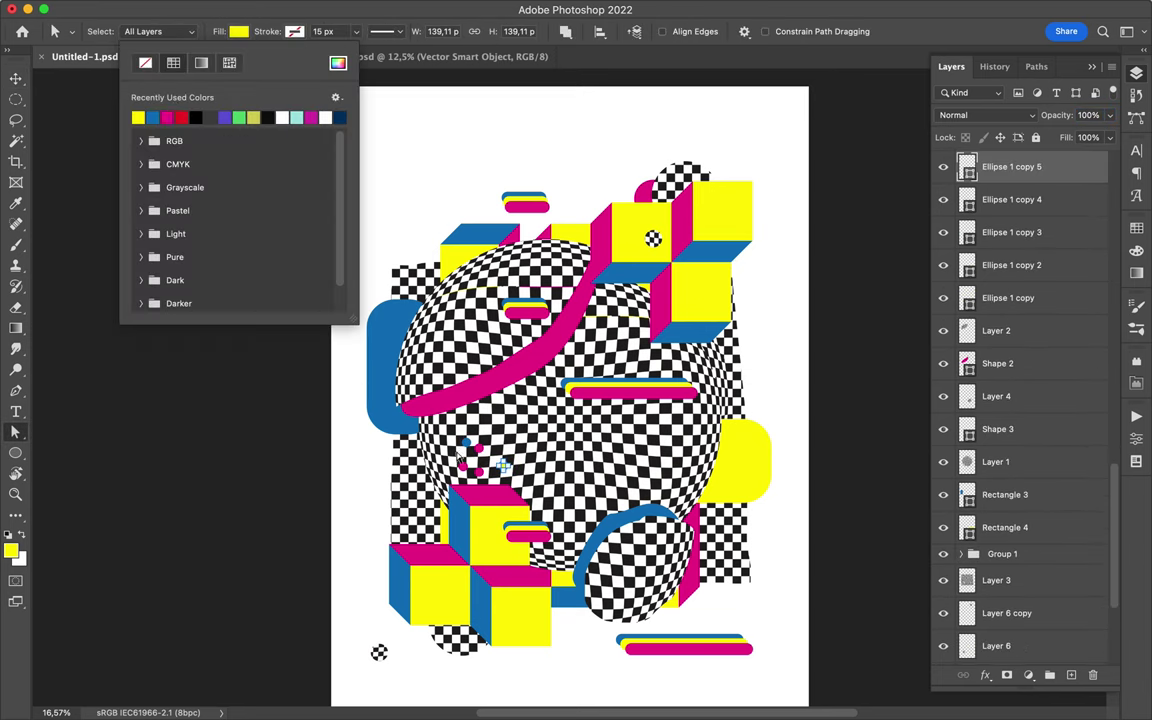
left_click(140, 108)
Arrange magenta and yellow dots along the magenta band, plus a yellow dot on the upper cube.
scroll(437, 566, "up", 3)
left_click_drag(376, 517, 374, 469)
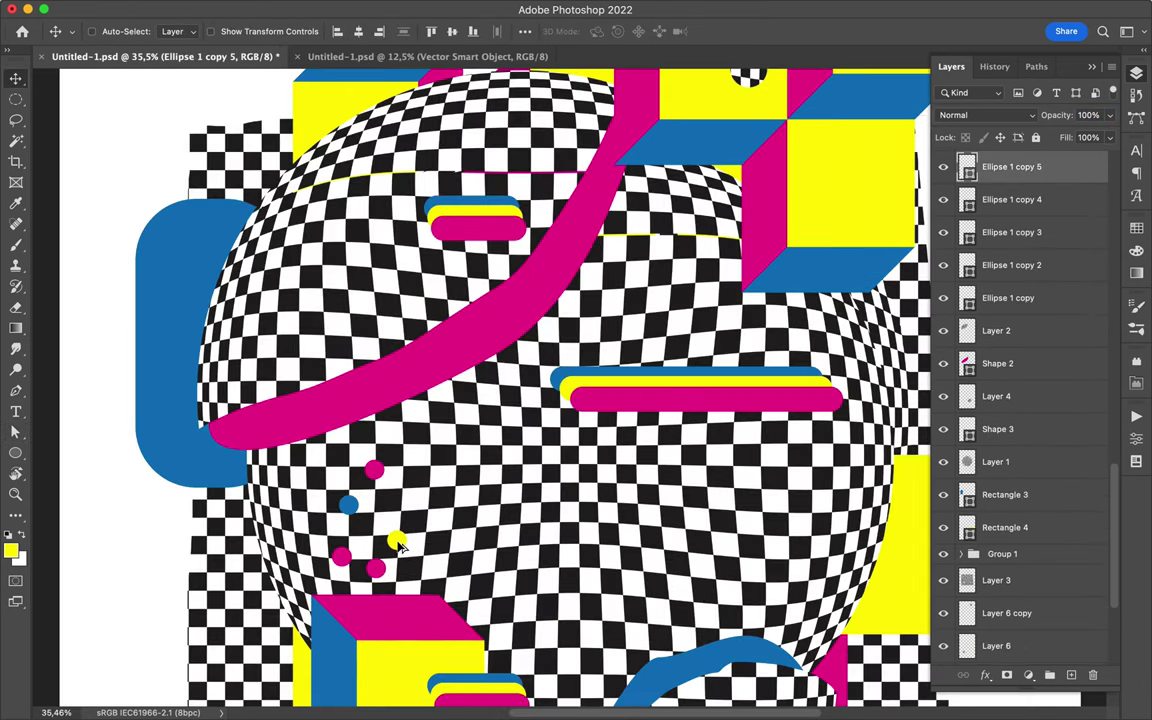
left_click_drag(395, 538, 316, 577)
mouse_move(317, 531)
left_mouse_down()
mouse_move(303, 394)
mouse_move(356, 326)
left_mouse_up()
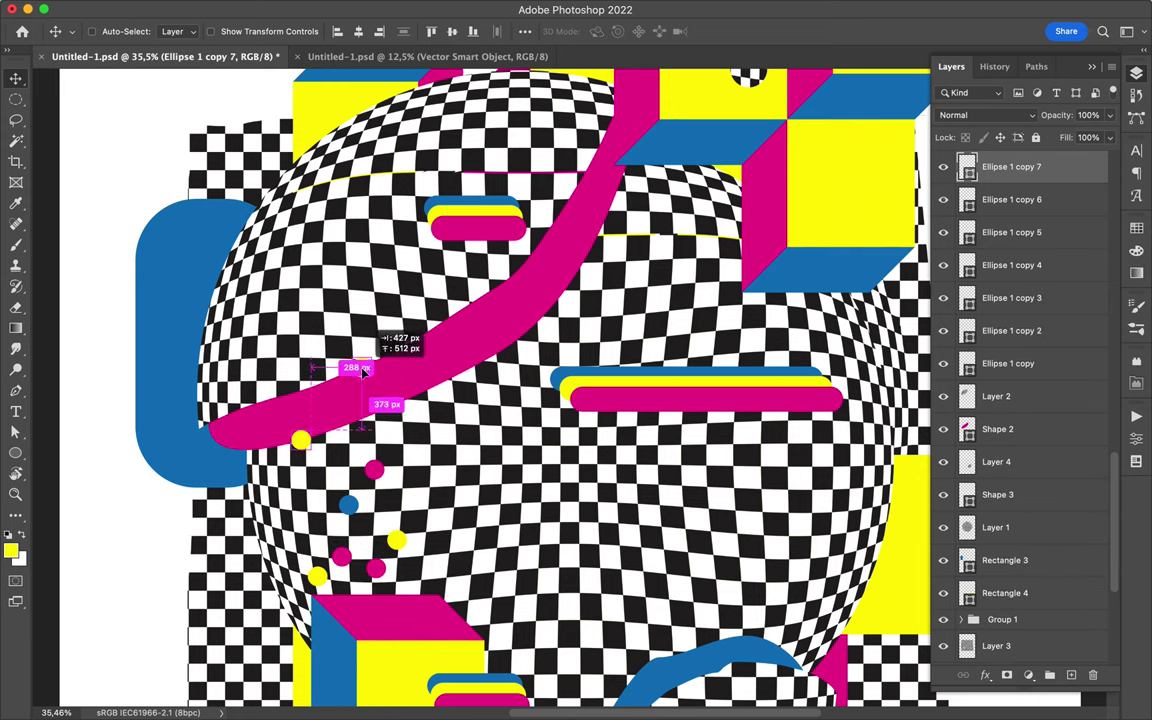
scroll(404, 373, "down", 1)
left_click_drag(855, 287, 857, 287)
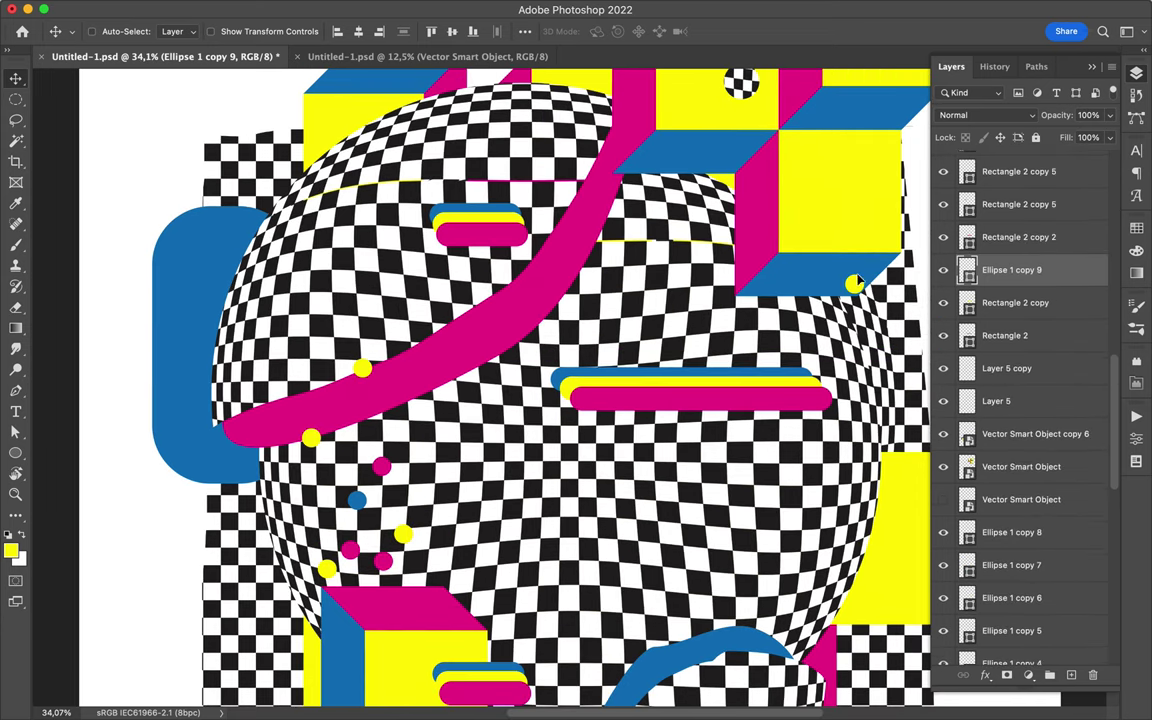
scroll(574, 381, "down", 3)
Draw a pen curve from the top-left across the sphere to the lower right.
key("p")
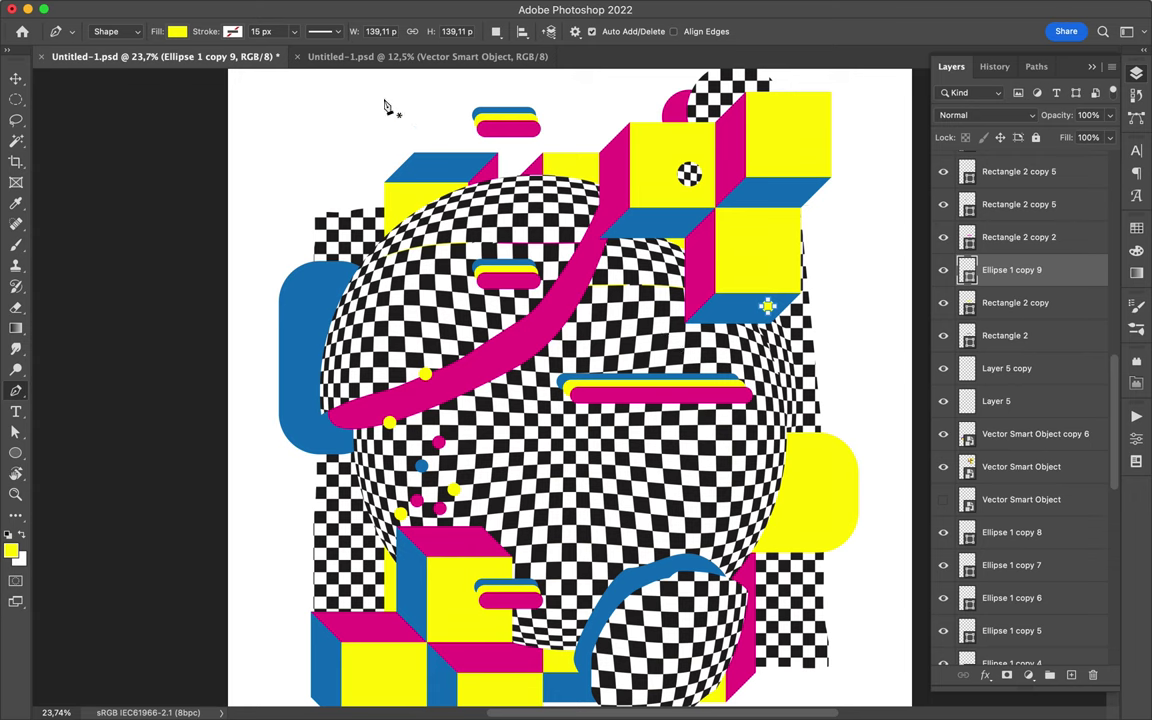
left_click(384, 99)
left_click_drag(332, 163, 332, 198)
left_click_drag(404, 316, 462, 337)
left_click_drag(508, 391, 555, 517)
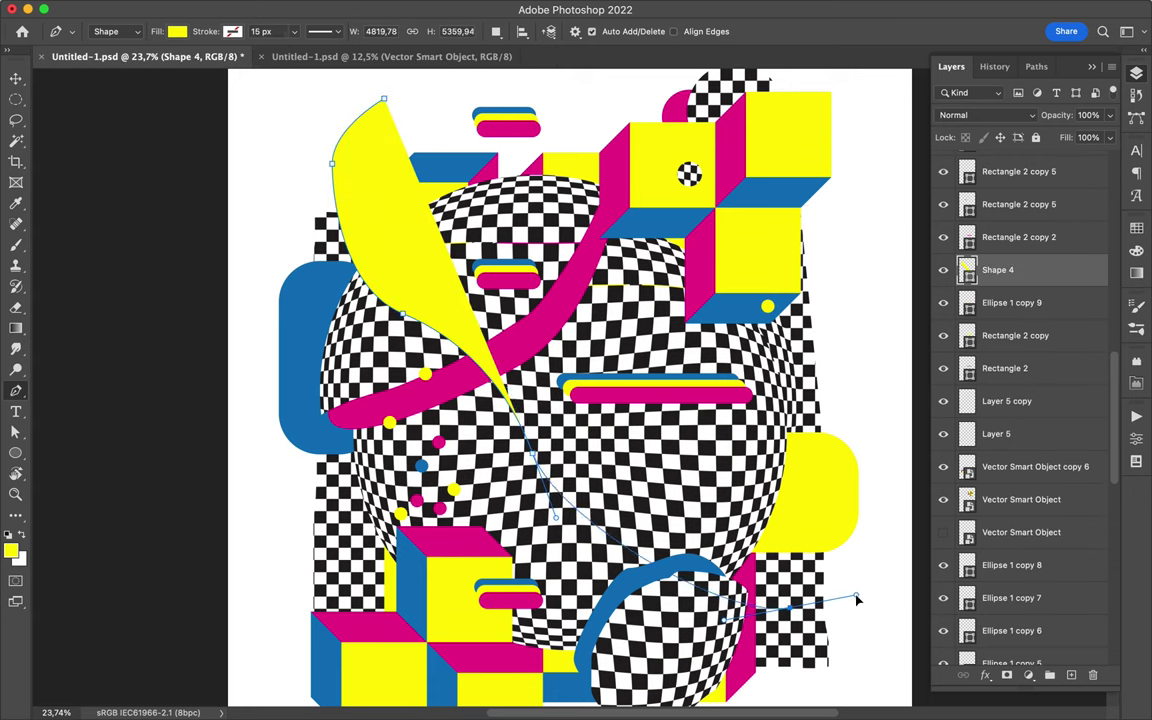
left_click(857, 599)
Remove the curve's fill and give it a dashed magenta outline.
key("a")
left_click(238, 31)
left_click(200, 63)
left_click(338, 31)
left_click(383, 31)
left_click(381, 110)
left_click(848, 309)
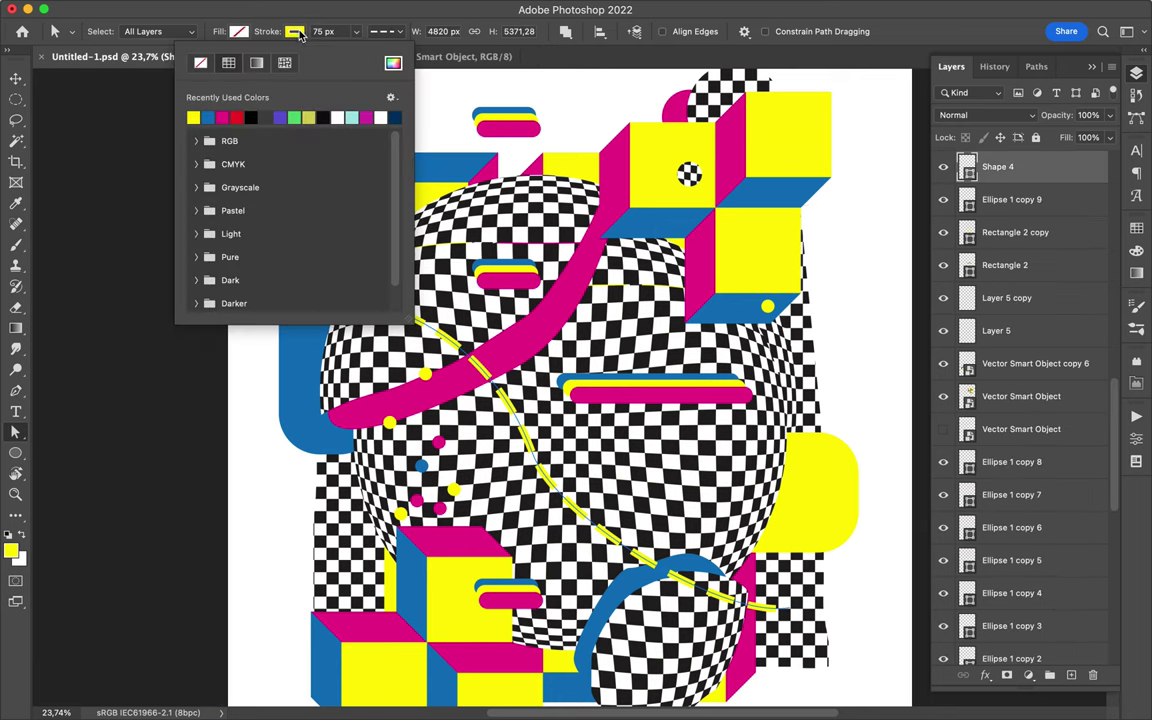
scroll(757, 535, "down", 3)
Move Shape 4 down below Shape 3 in the layer stack.
key("v")
left_click(757, 535)
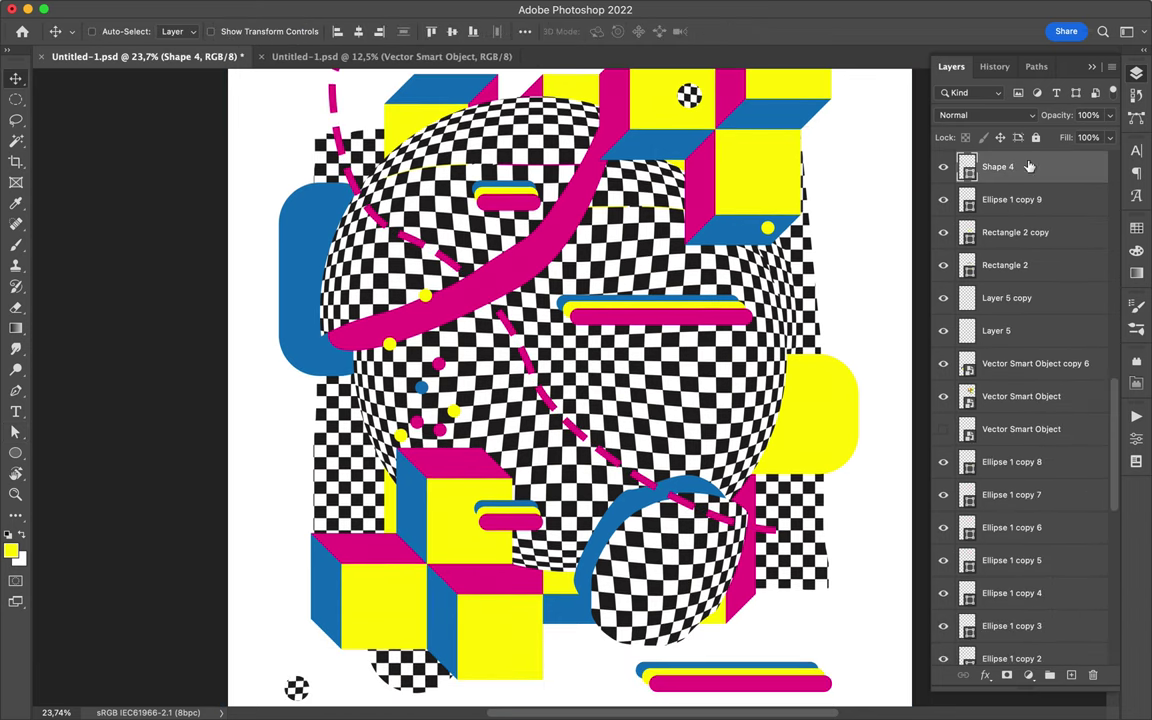
left_click_drag(1000, 165, 1022, 573)
Add a second curve, Shape 5, with a thick 345 px blue stroke along the sphere's right edge.
key("ctrl+minus")
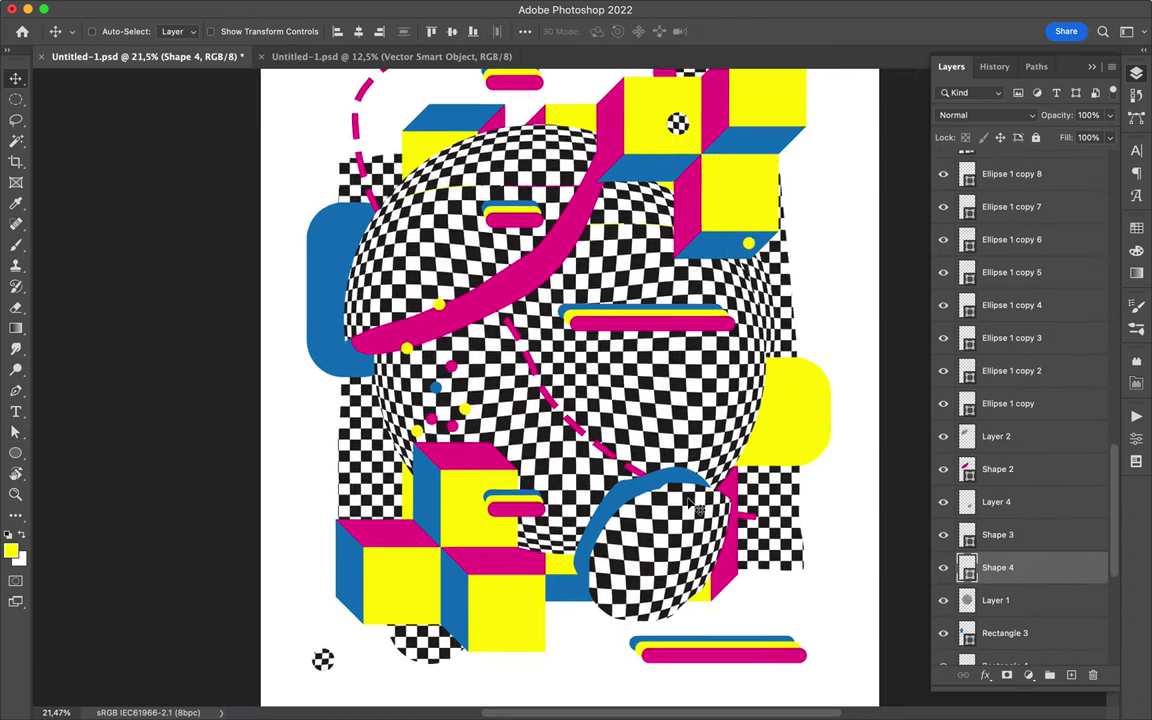
key("p")
left_click(748, 345)
key("a")
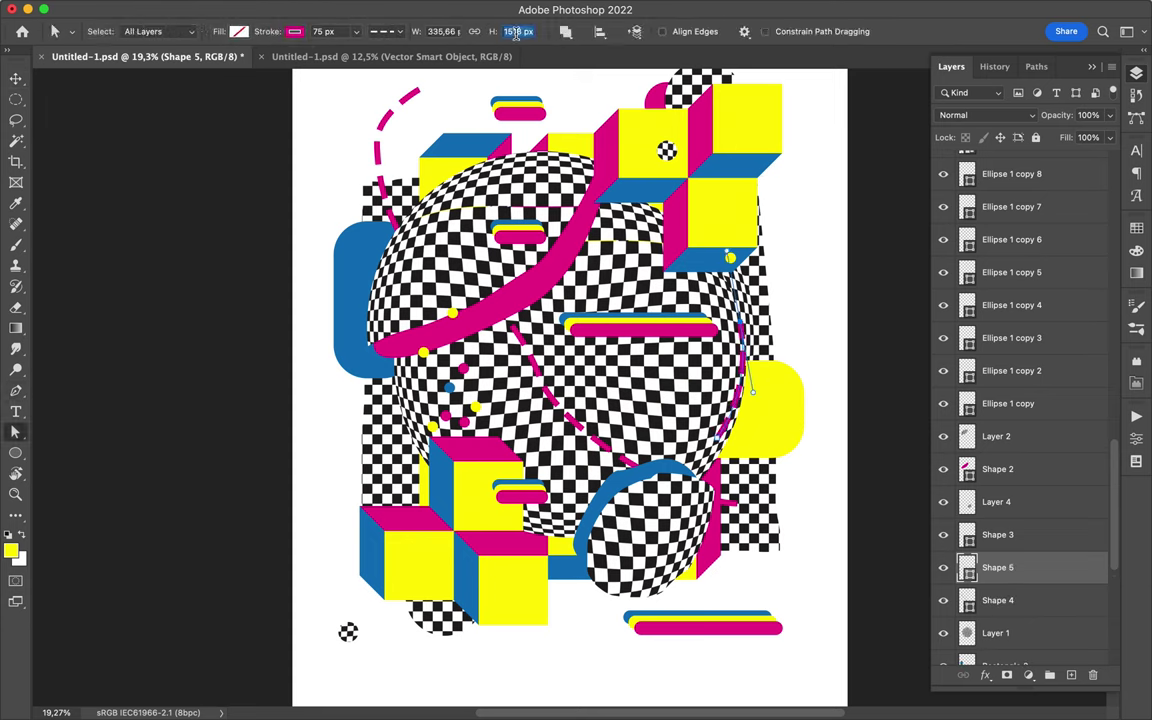
left_click(337, 33)
key("shift+Up")
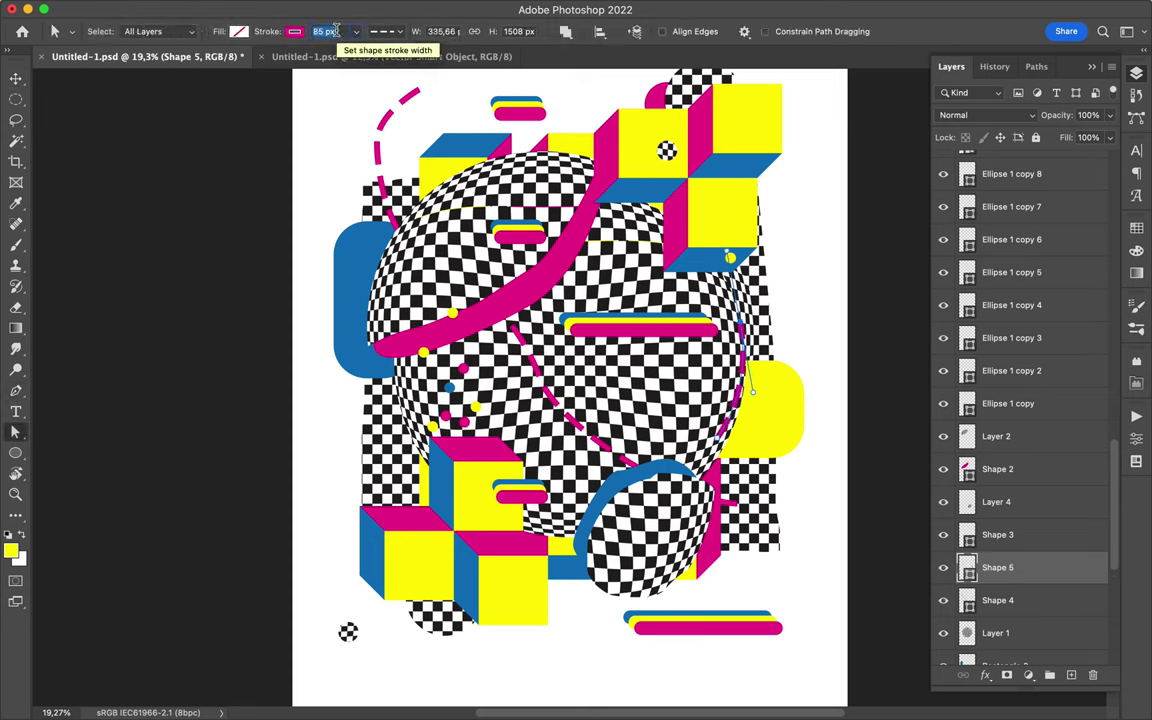
left_click(294, 31)
left_click(175, 80)
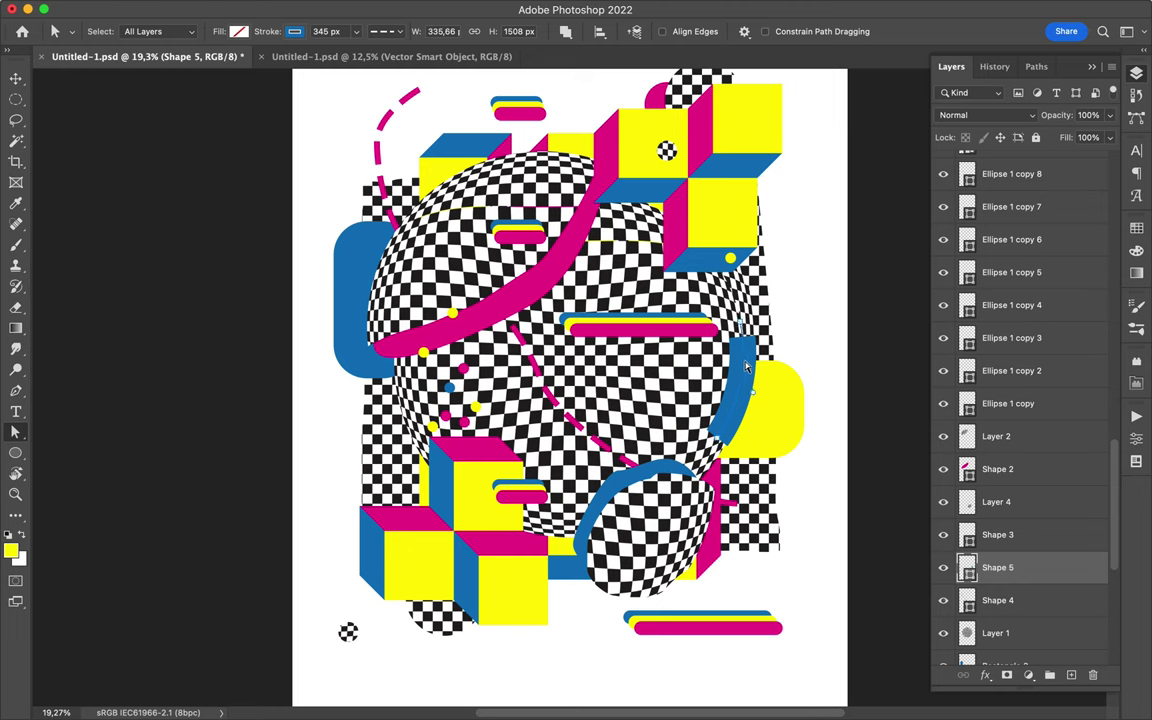
scroll(782, 352, "up", 1)
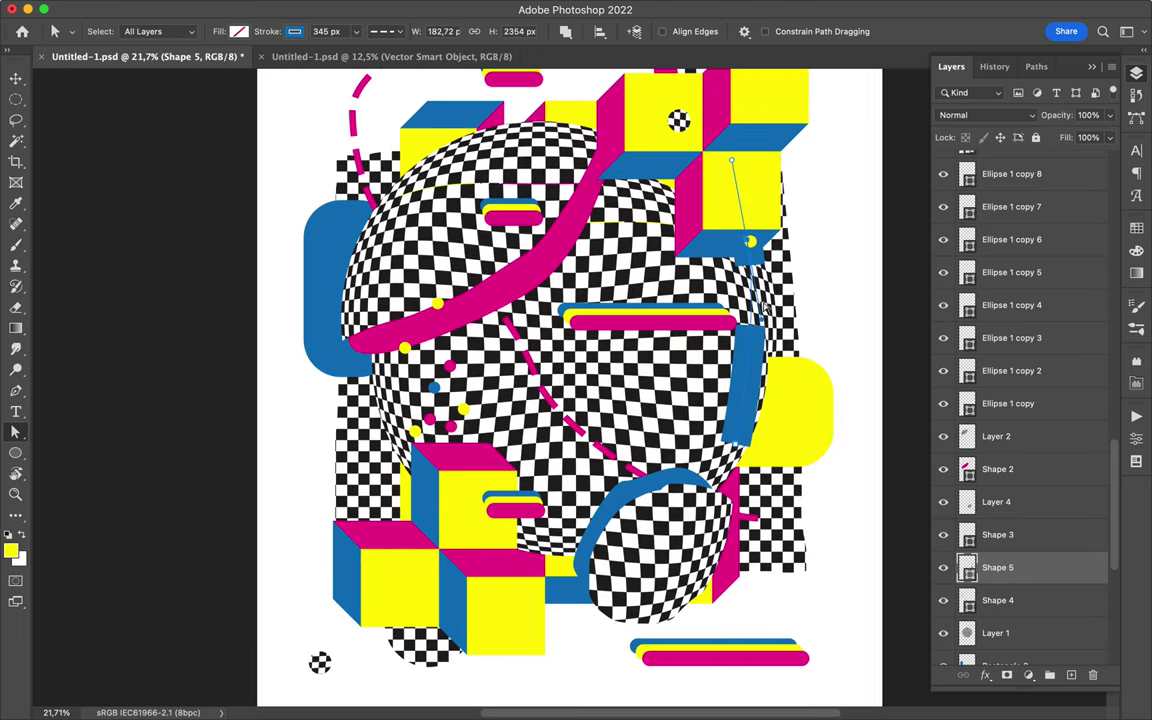
key("v")
scroll(569, 381, "down", 1)
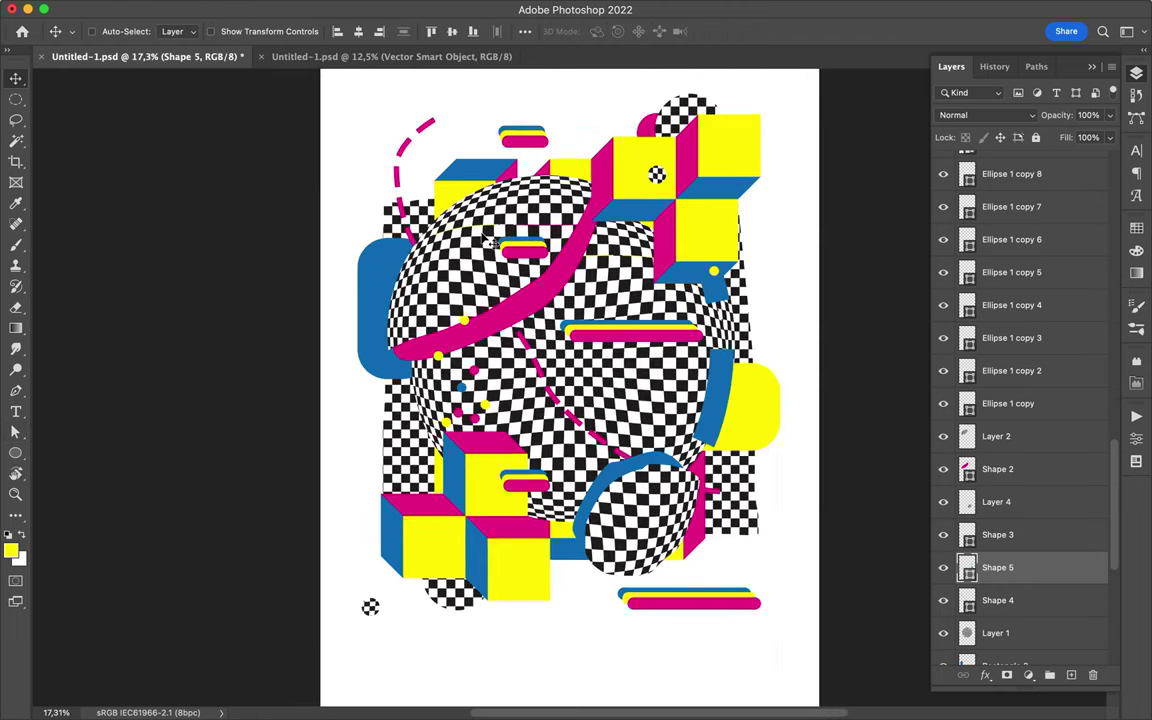
scroll(569, 381, "down", 1)
Type a blue Molde Semibold 17 pt letter G near the upper cube.
key("t")
left_click(738, 219)
type("G")
left_click_drag(1018, 635, 1018, 188)
scroll(700, 150, "up", 3)
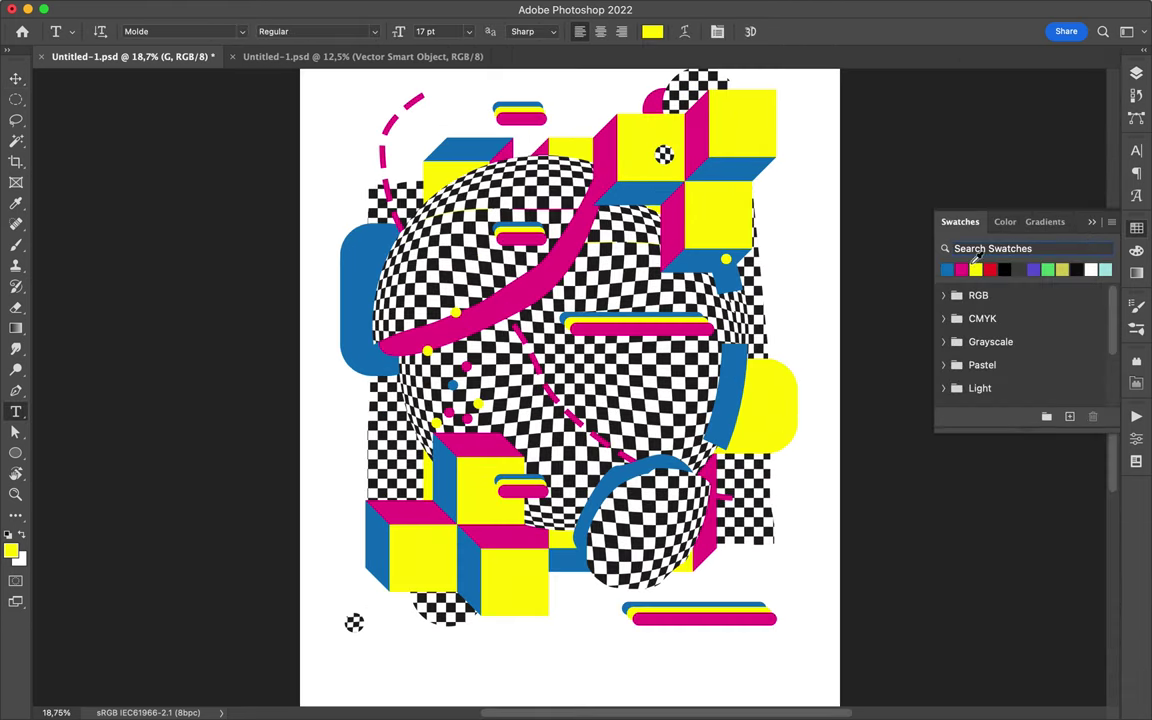
key("v")
scroll(733, 116, "up", 2)
scroll(733, 116, "up", 4)
scroll(733, 116, "up", 1)
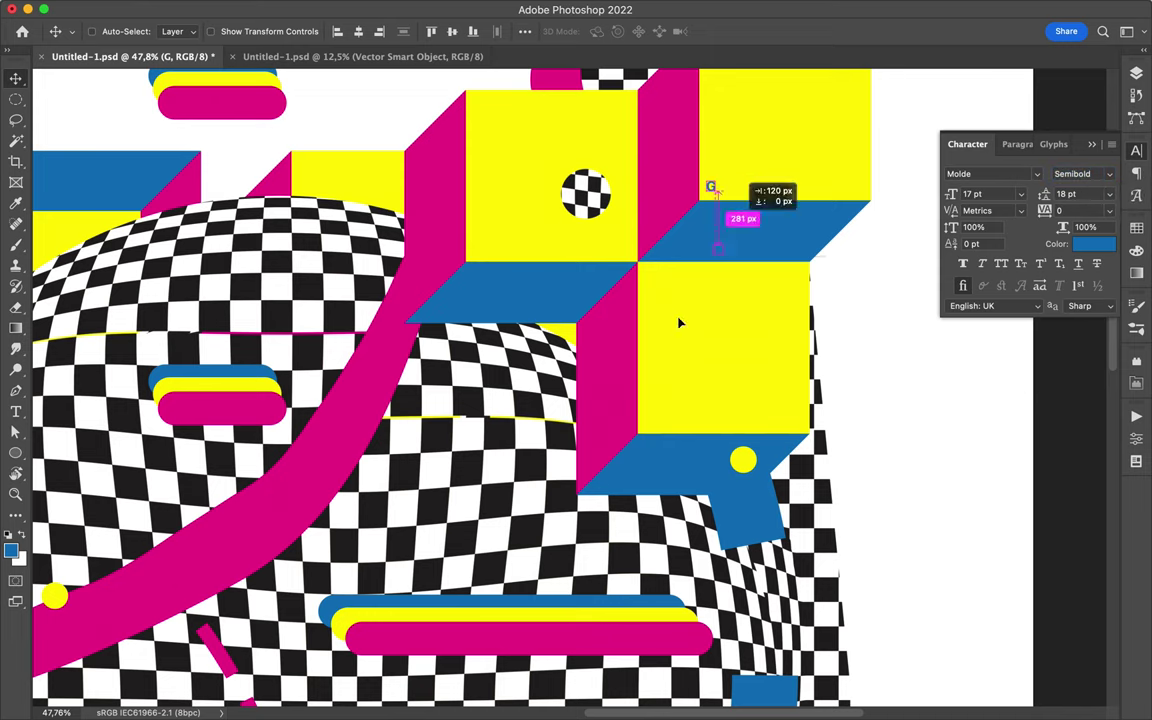
Alt-drag a copy of the G onto a cube face and change it to E.
mouse_move(678, 322)
left_mouse_down()
mouse_move(603, 540)
mouse_move(625, 551)
left_mouse_up()
key("t")
double_click(648, 420)
type("E")
key("Escape")
key("v")
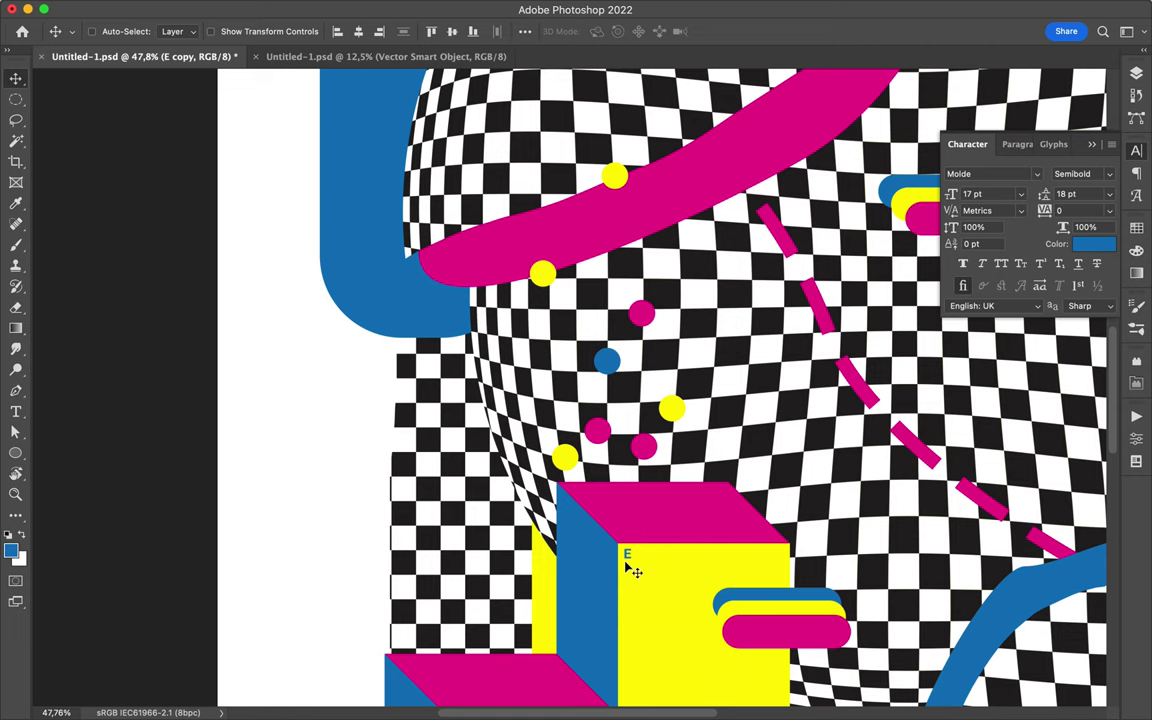
Make further copies on the lower cubes reading O and #.
type("t")
type("O")
key("Escape")
key("v")
scroll(636, 318, "down", 5)
left_click_drag(628, 297, 607, 468)
type("t#")
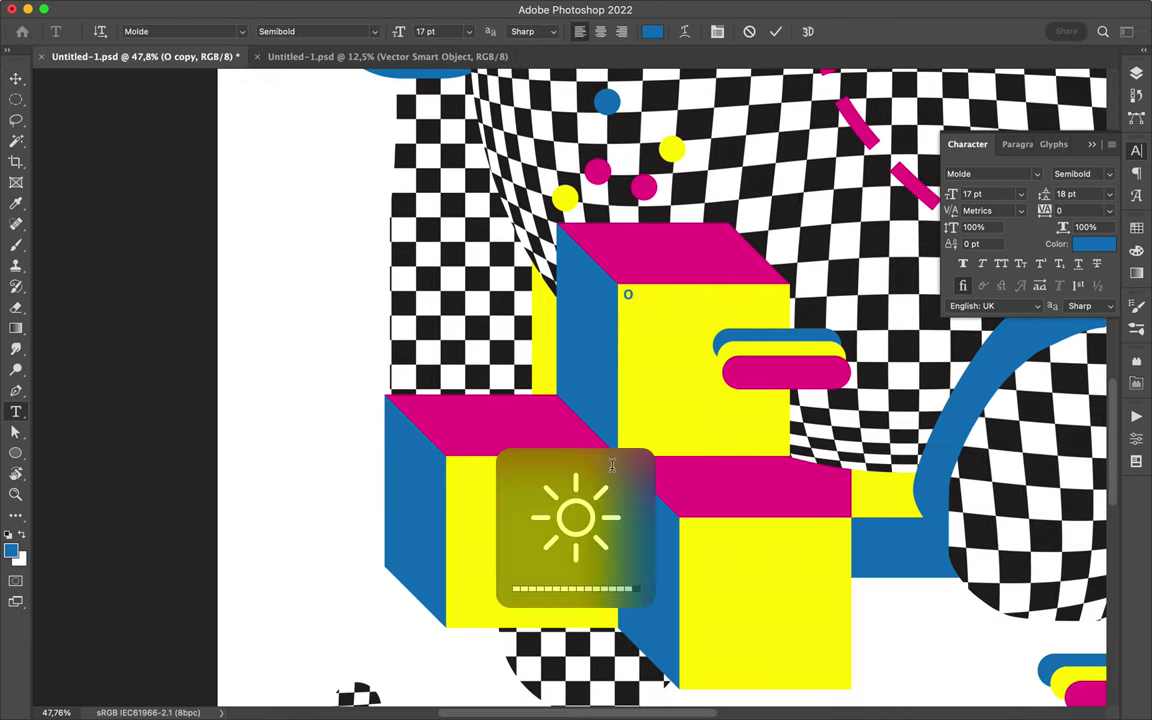
key("Escape")
key("v")
Copy the # to another cube face and change it to 2.
left_click_drag(607, 468, 693, 533)
key("t")
double_click(690, 528)
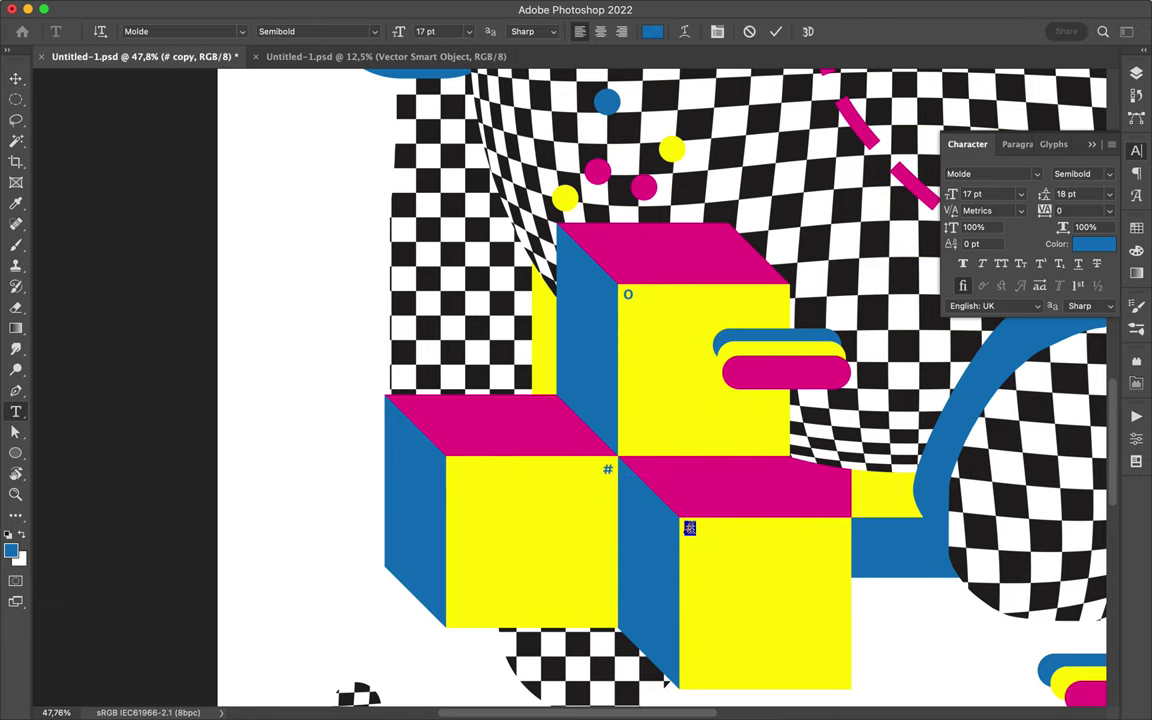
type("2")
key("Escape")
key("v")
key("ctrl+0")
scroll(876, 459, "right", 3)
scroll(876, 459, "up", 2)
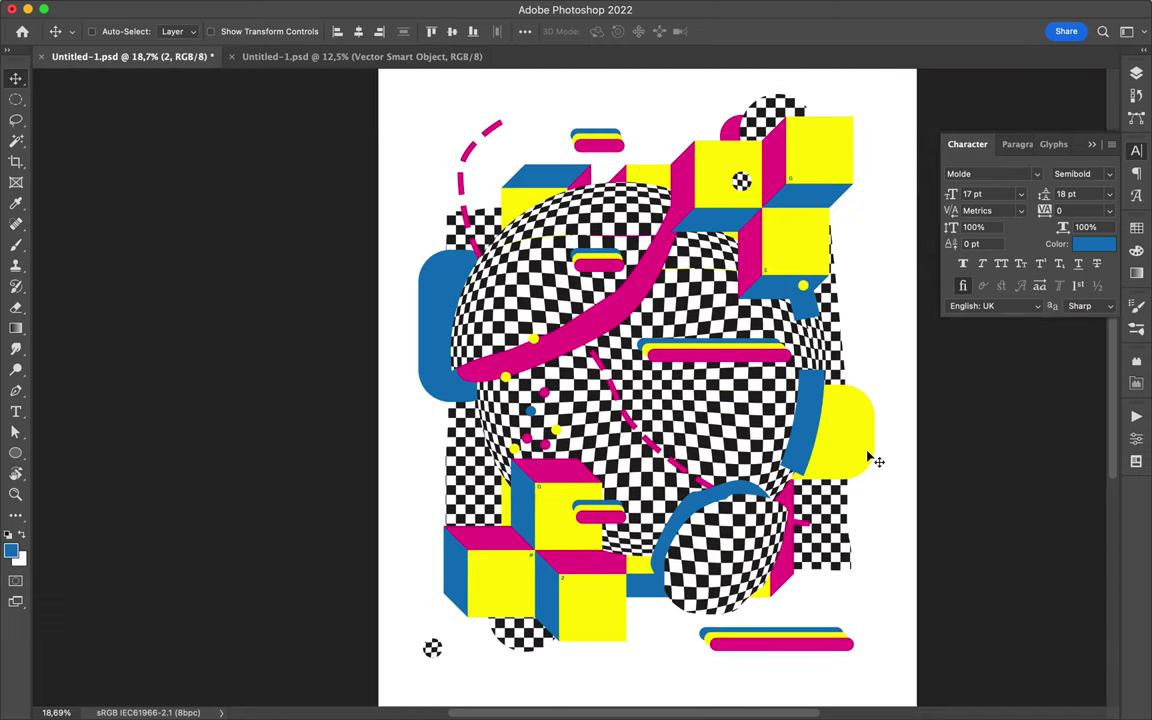